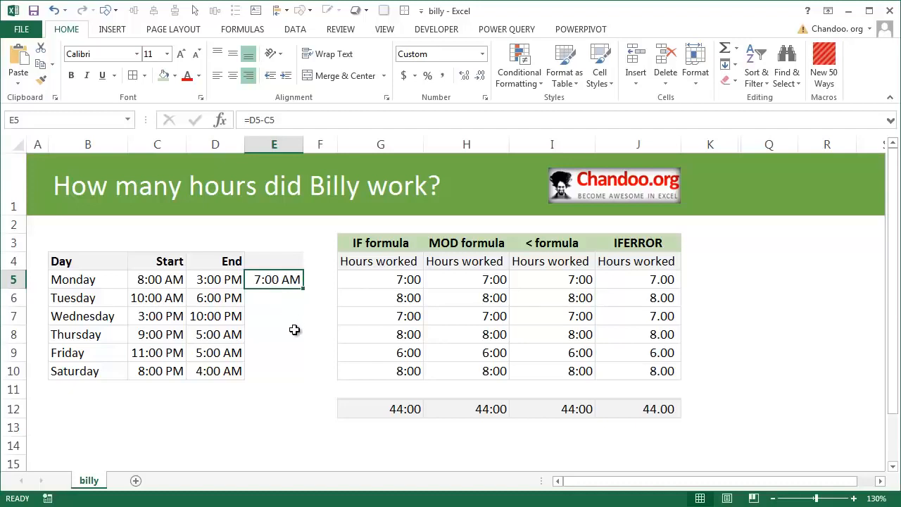
Fill Monday's end-minus-start formula in E5 down to Saturday in E10, and check Thursday's result against its start and end times.
drag(304, 290, 296, 379)
click(292, 335)
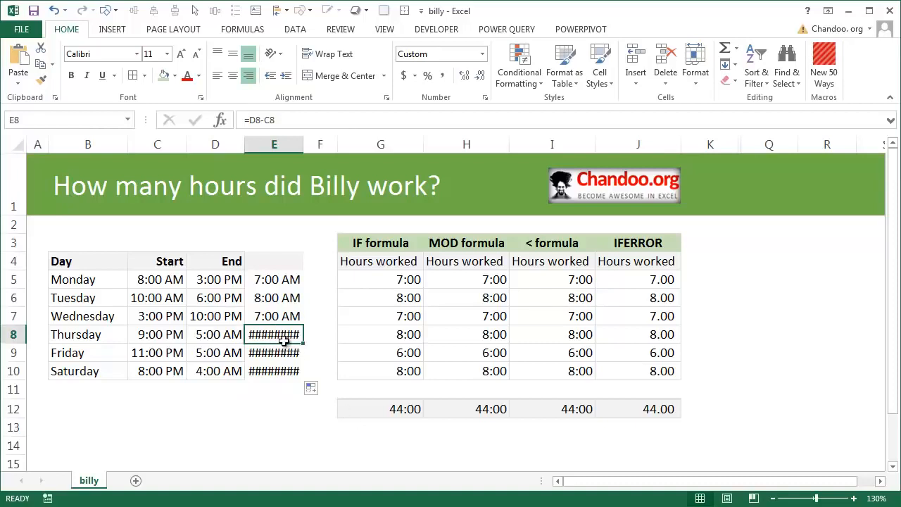
mouse_move(289, 353)
click(203, 335)
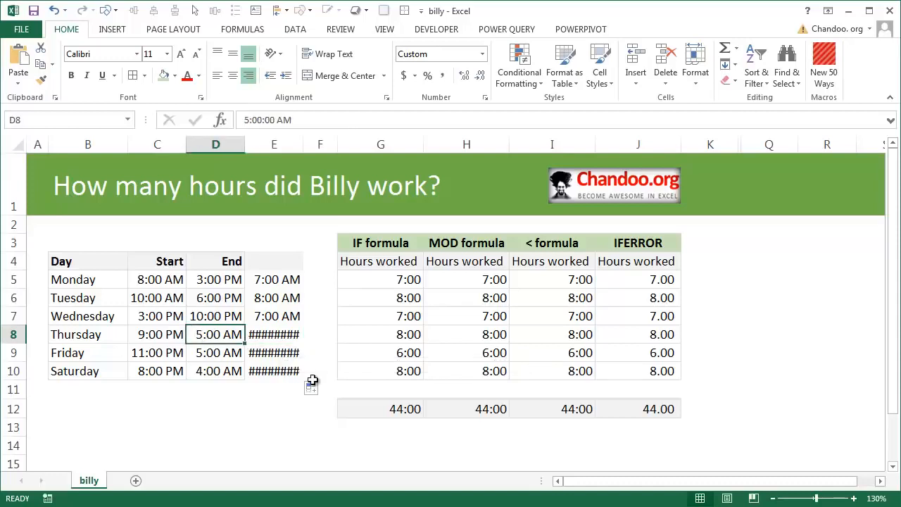
click(152, 334)
click(225, 332)
mouse_move(280, 332)
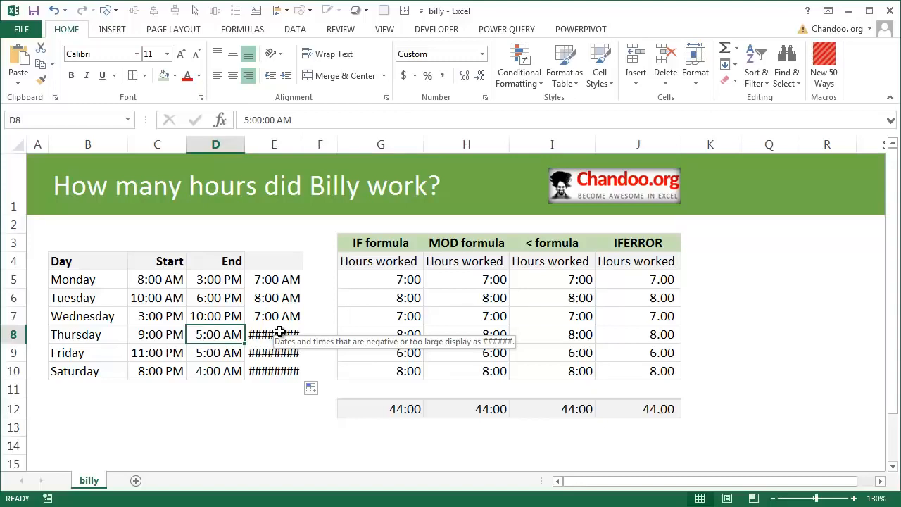
Total the daily time differences E5:E10 with a SUM formula in E12.
drag(278, 277, 287, 368)
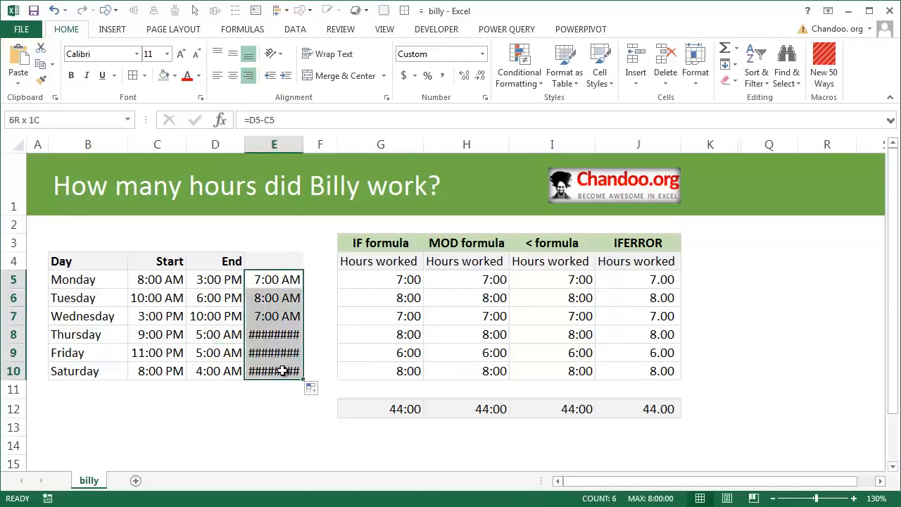
click(268, 392)
key(Down)
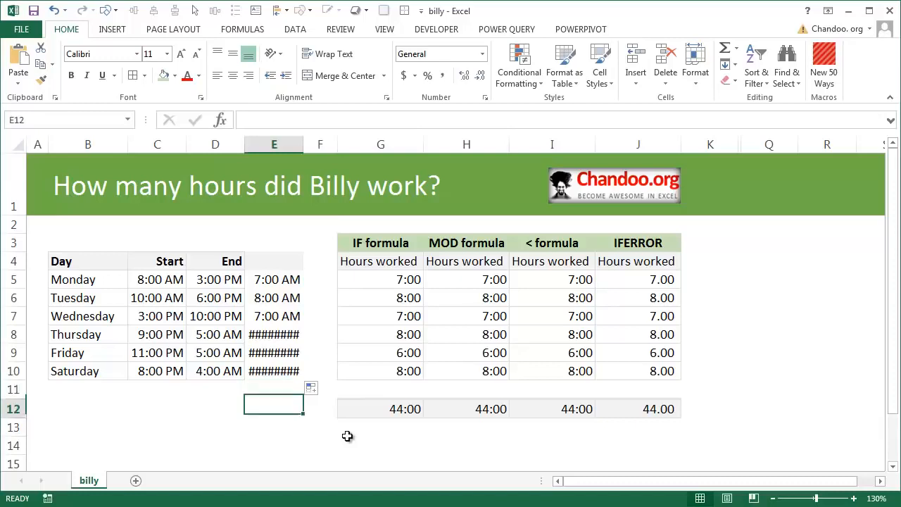
text(=sum()
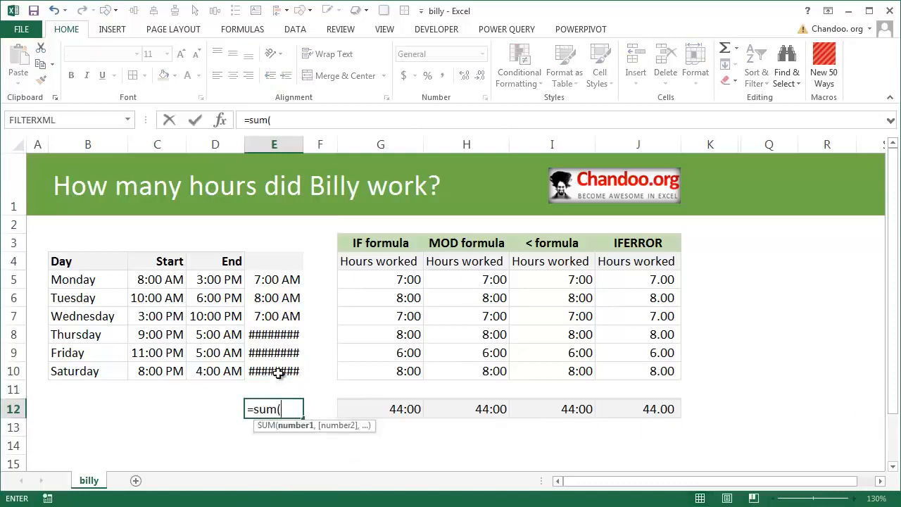
drag(288, 371, 290, 277)
key(Return)
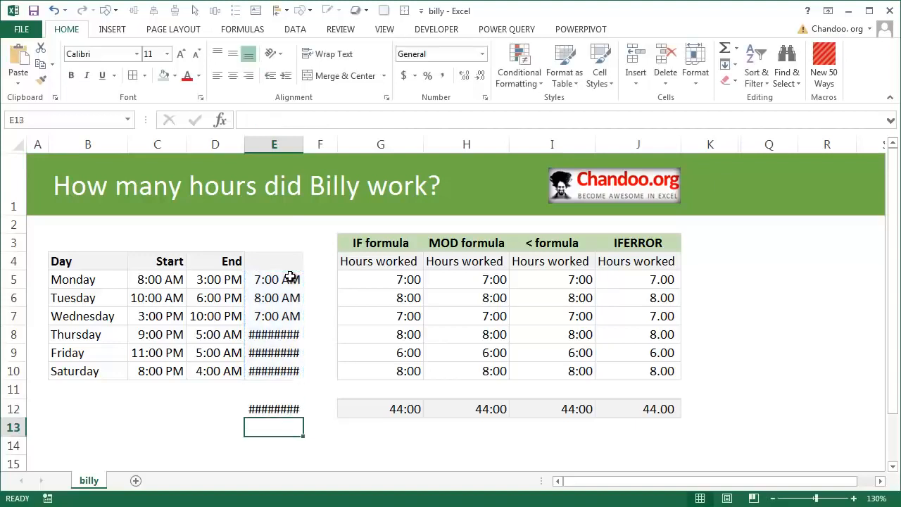
Widen column E slightly, with the total in E12 selected.
click(260, 412)
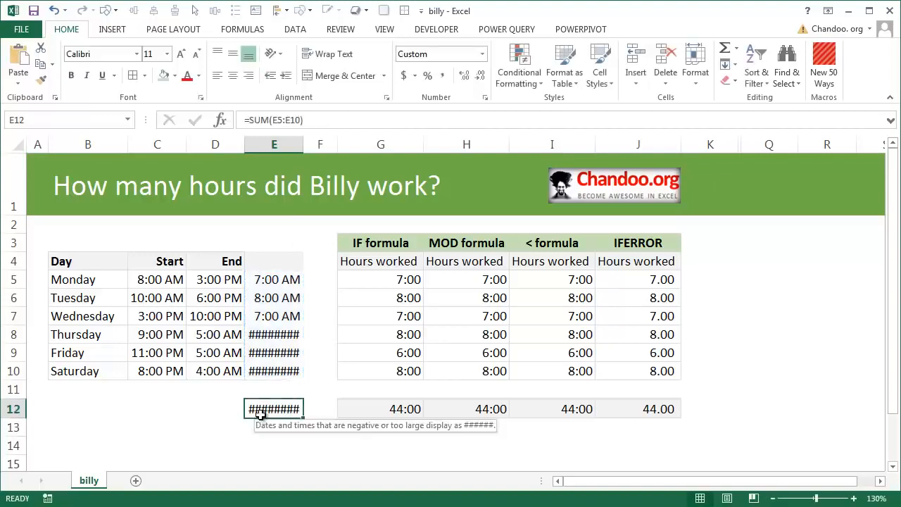
drag(304, 143, 321, 142)
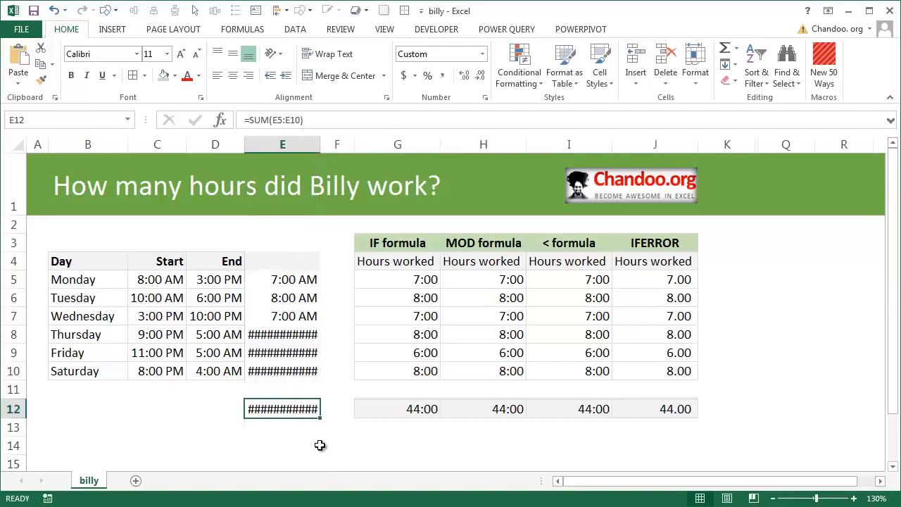
drag(321, 143, 311, 143)
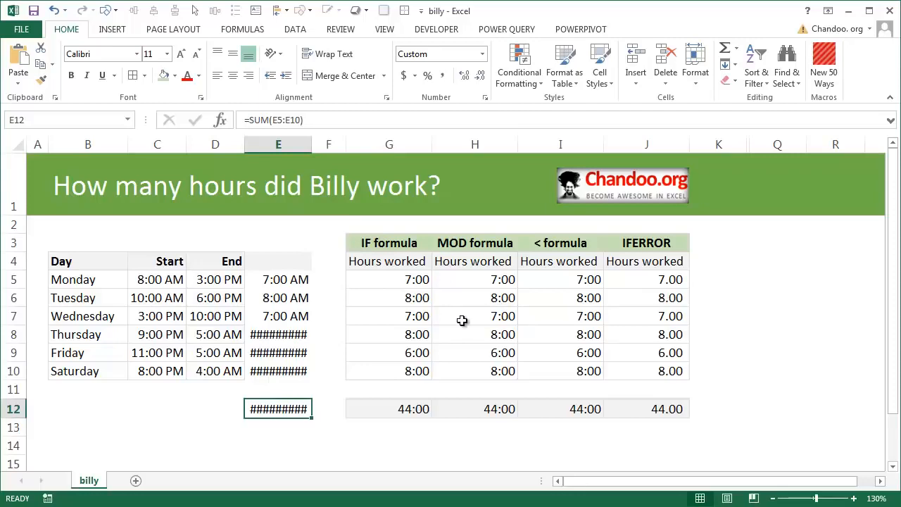
Review Monday's start time and compare Thursday's start and end times in C8 and D8.
scroll(290, 343, down, 6)
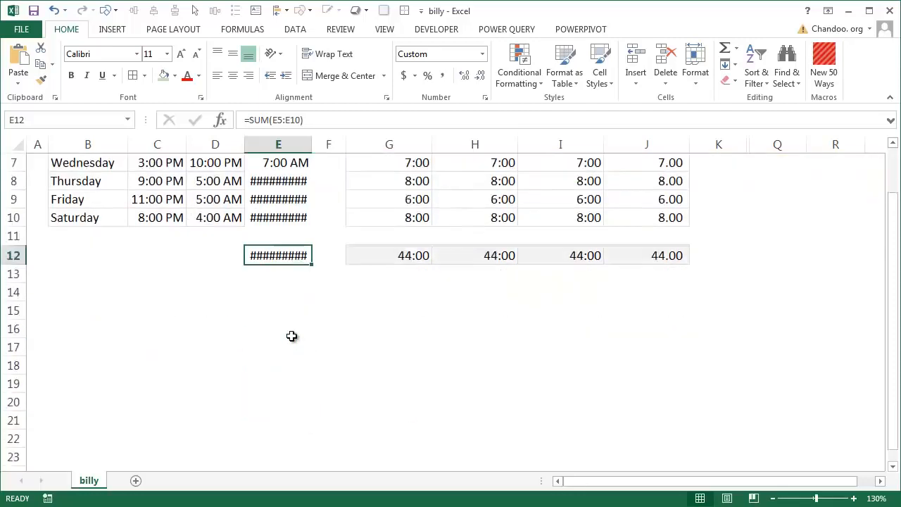
scroll(286, 308, up, 2)
scroll(286, 307, up, 4)
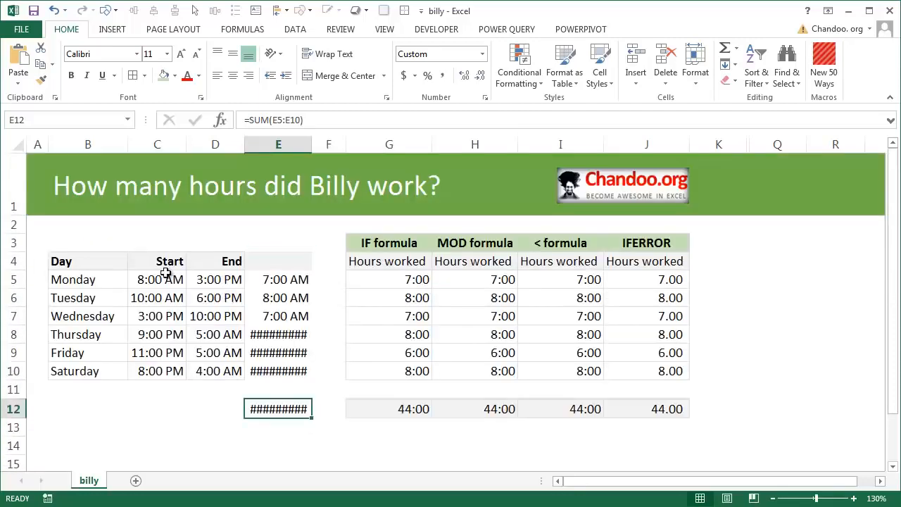
click(166, 282)
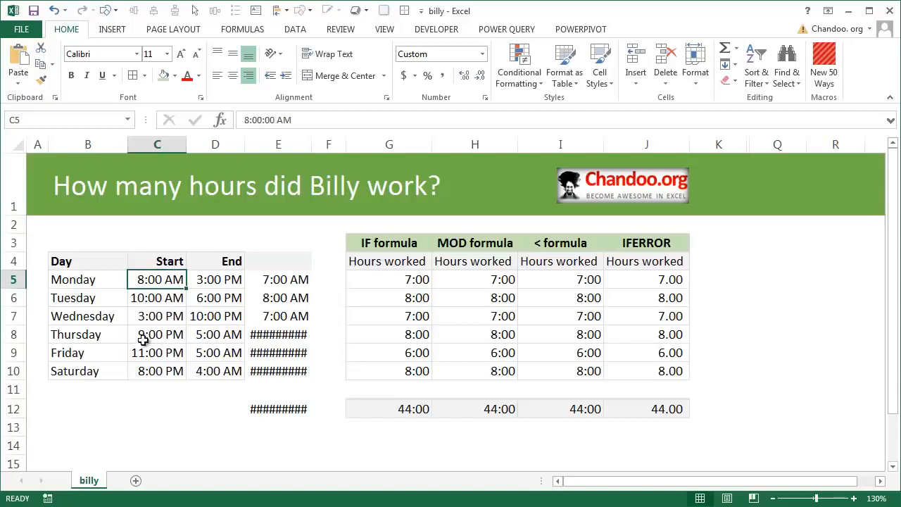
click(210, 336)
click(143, 336)
click(207, 335)
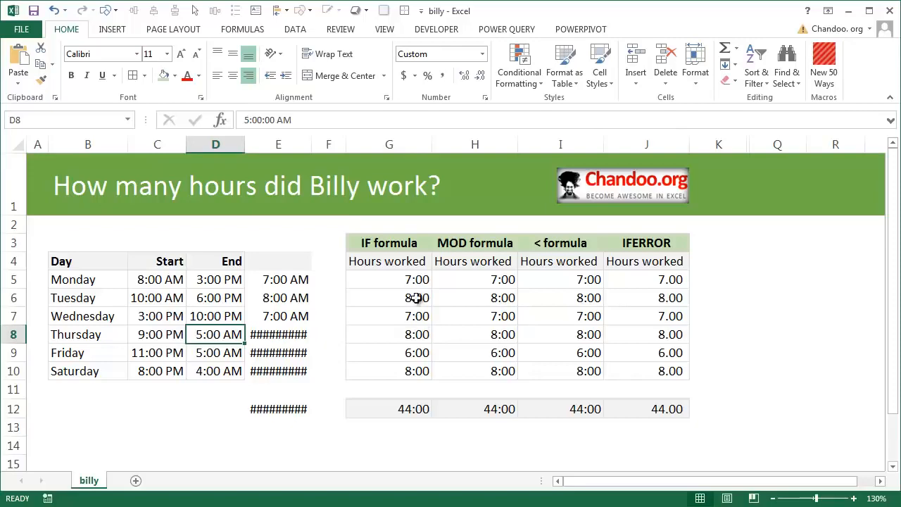
Examine the IF formula in G5, including its value-if-true and value-if-false parts.
click(415, 281)
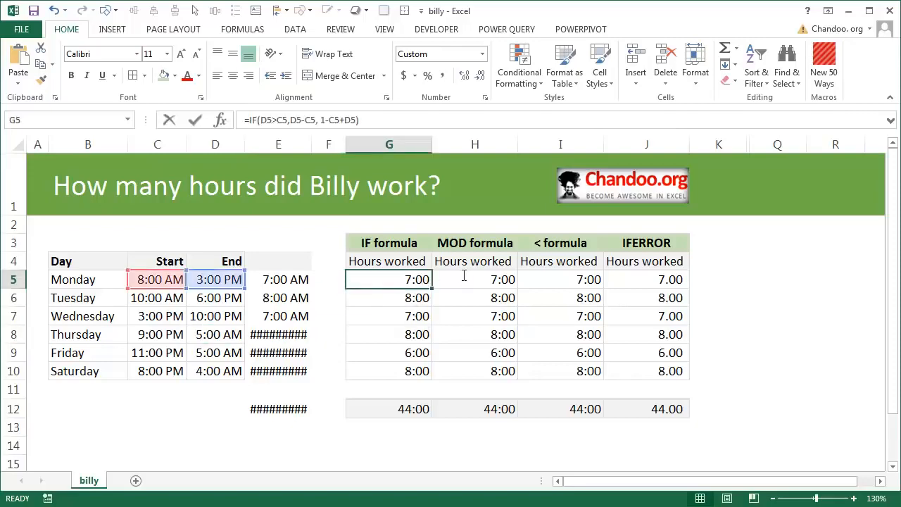
key(F2)
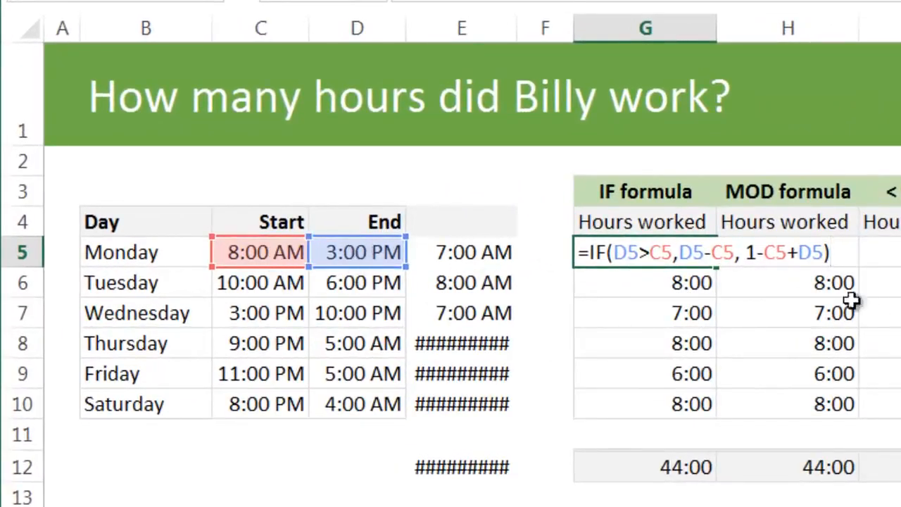
drag(679, 253, 734, 247)
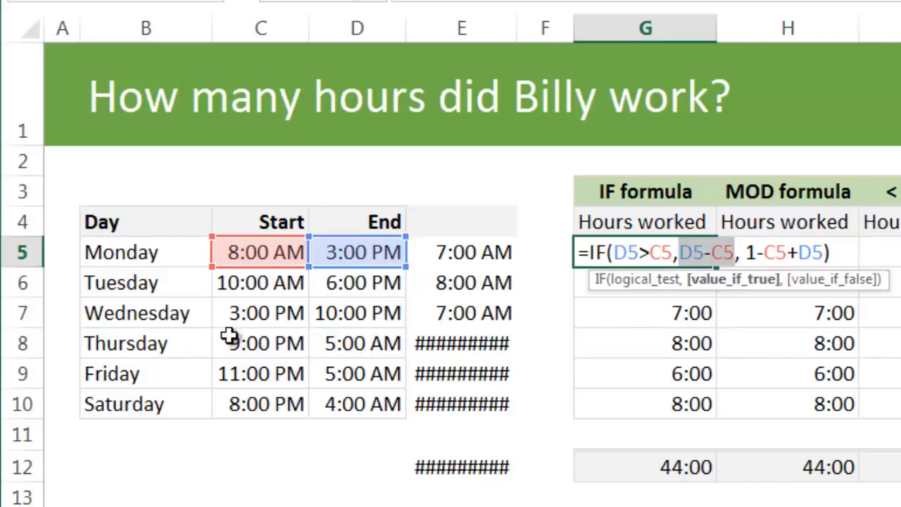
click(752, 251)
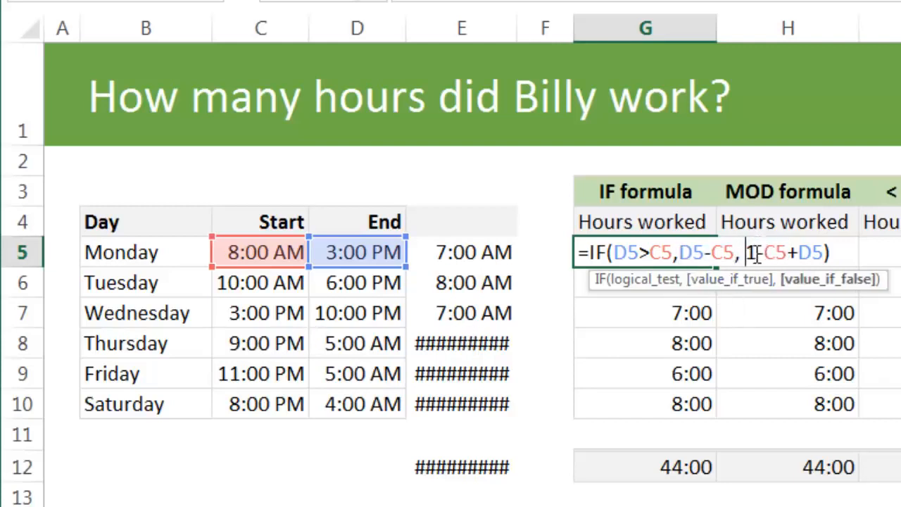
click(783, 251)
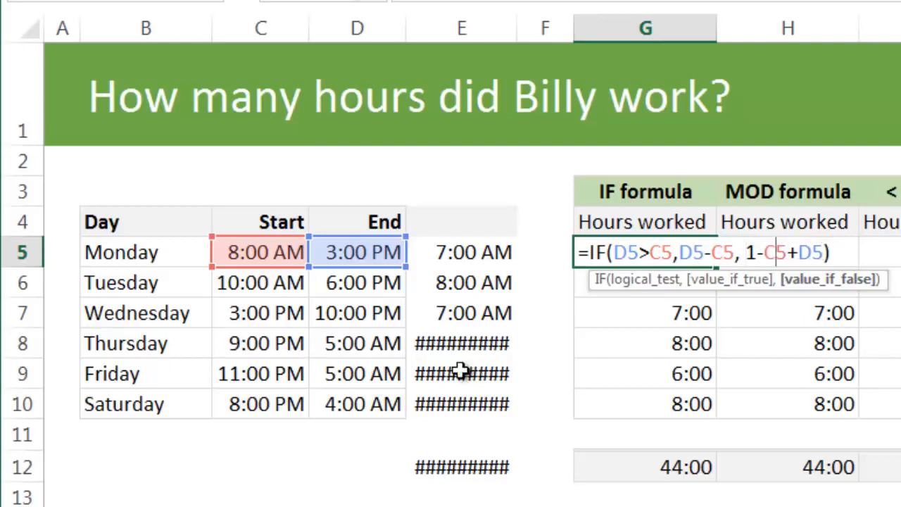
Replace Thursday's formula in E8 with start minus end, =C8-D8.
click(387, 342)
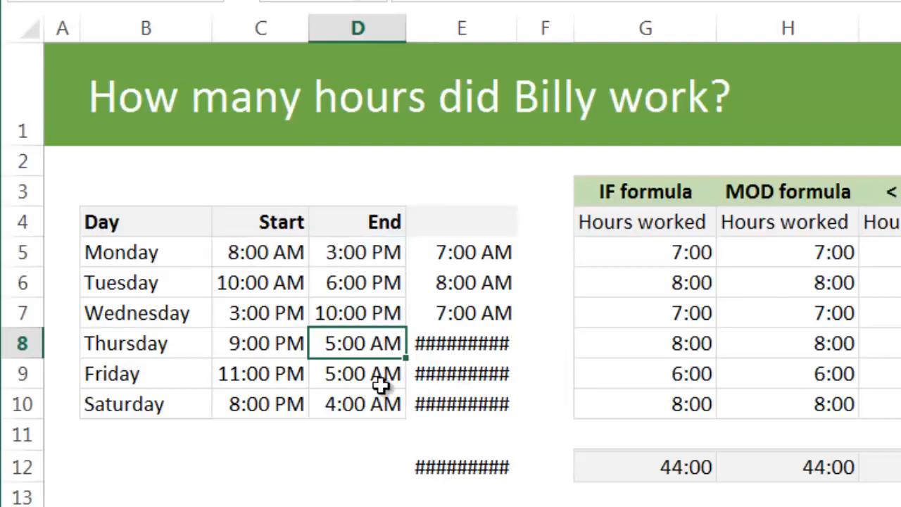
click(446, 344)
text(=)
key(Left)
key(Left)
text(-)
key(Left)
key(Return)
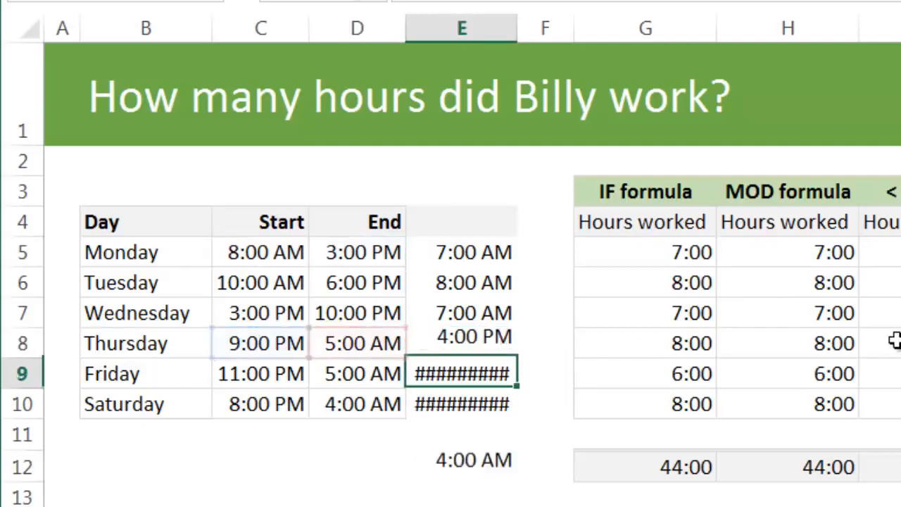
key(Up)
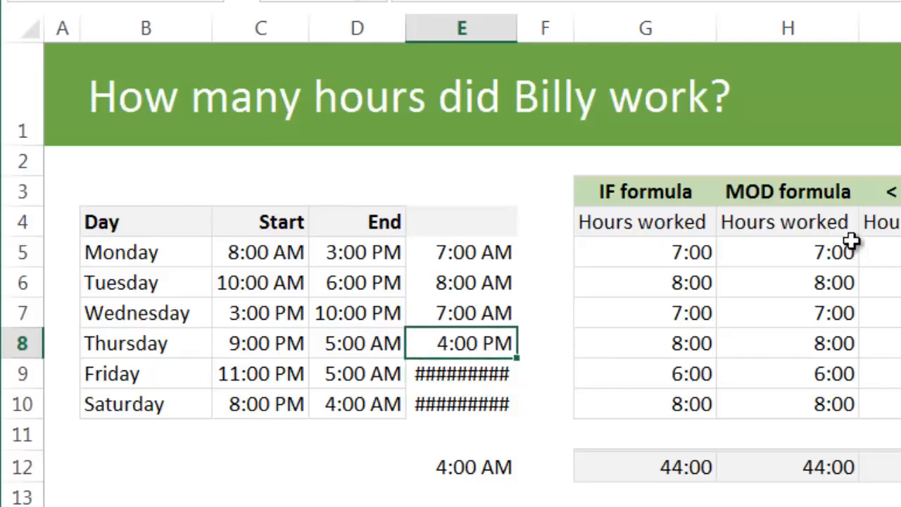
Compare Thursday's times in C8:D8 with E8, and review the IF formula in G5 and Monday's start time.
drag(275, 352, 392, 347)
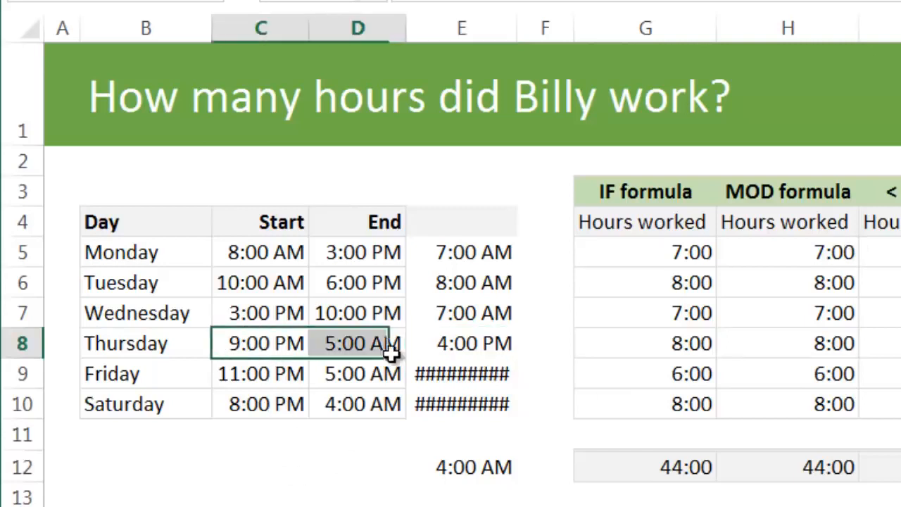
click(451, 352)
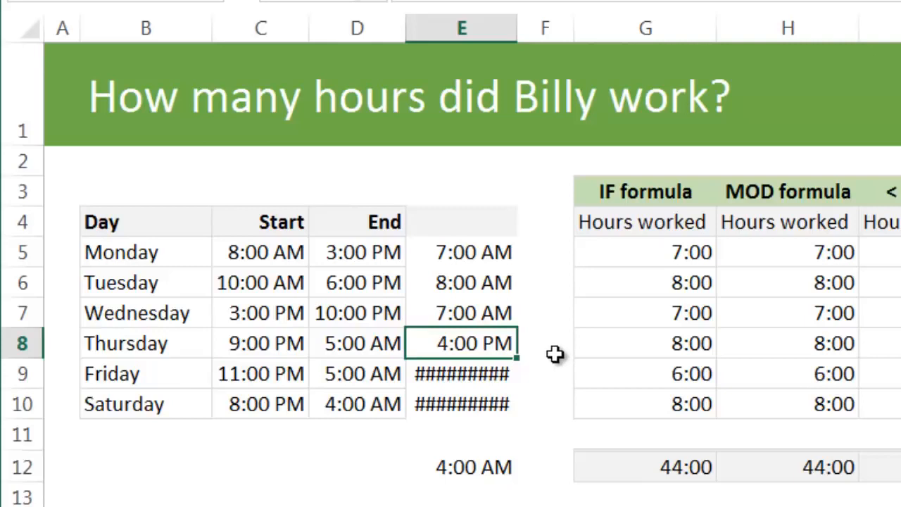
click(648, 249)
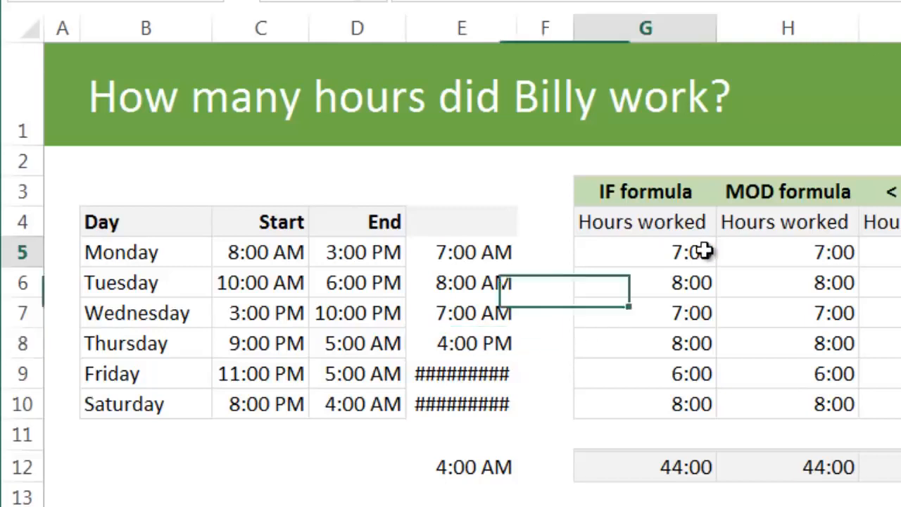
key(F2)
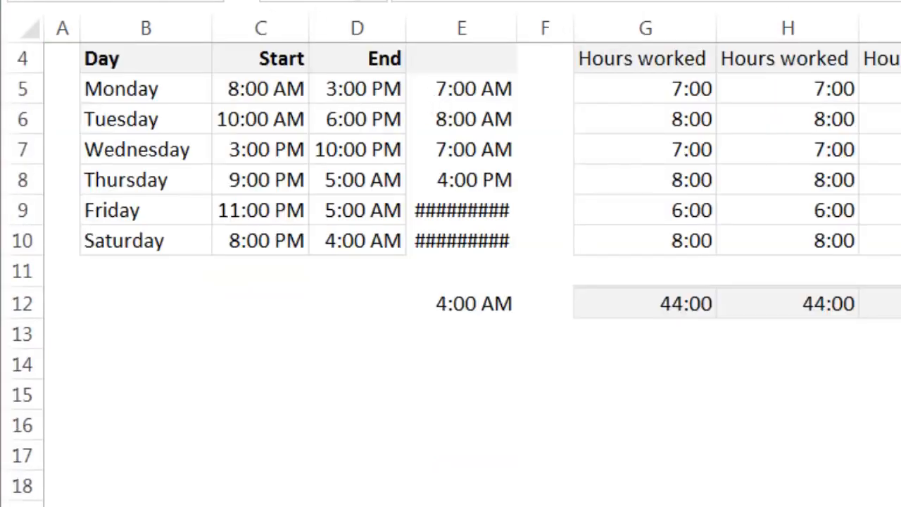
click(248, 90)
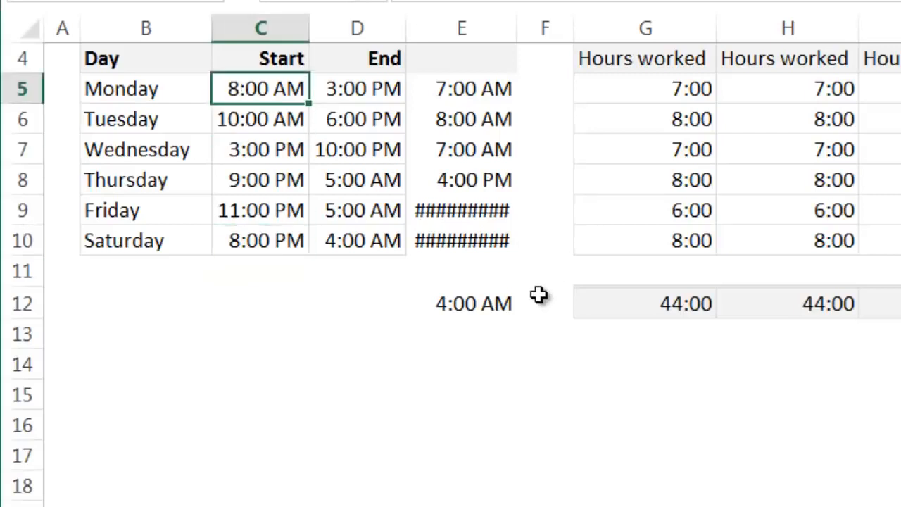
Enter the sample numbers 1, 2 and 1.2 in cells C22, C23 and C24.
scroll(236, 388, down, 5)
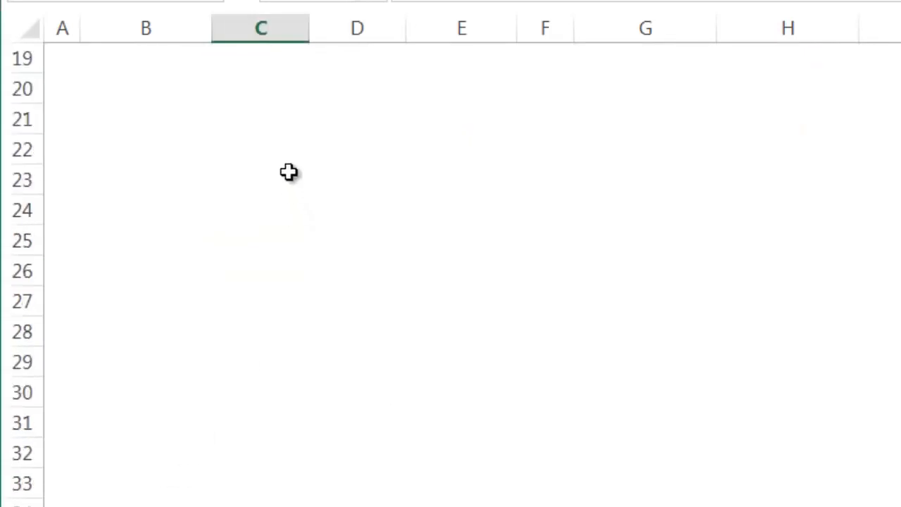
click(270, 151)
text(1)
key(Return)
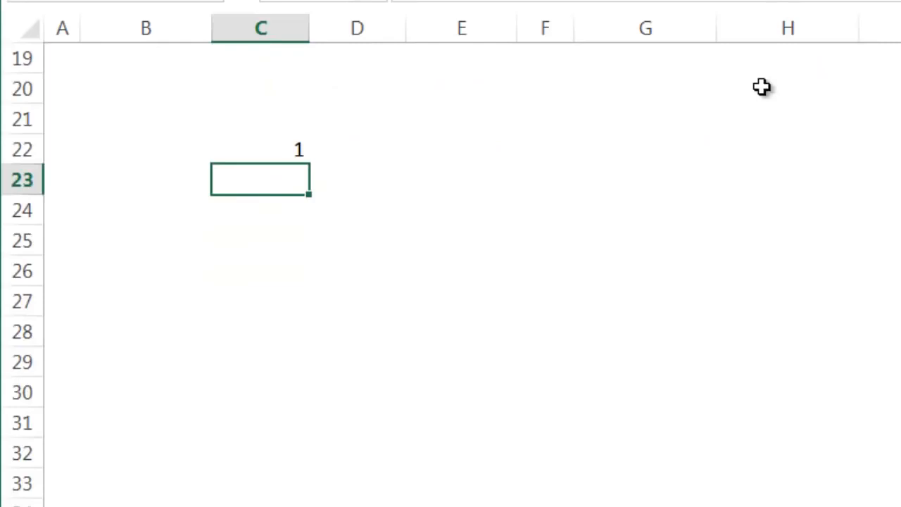
text(2)
key(Return)
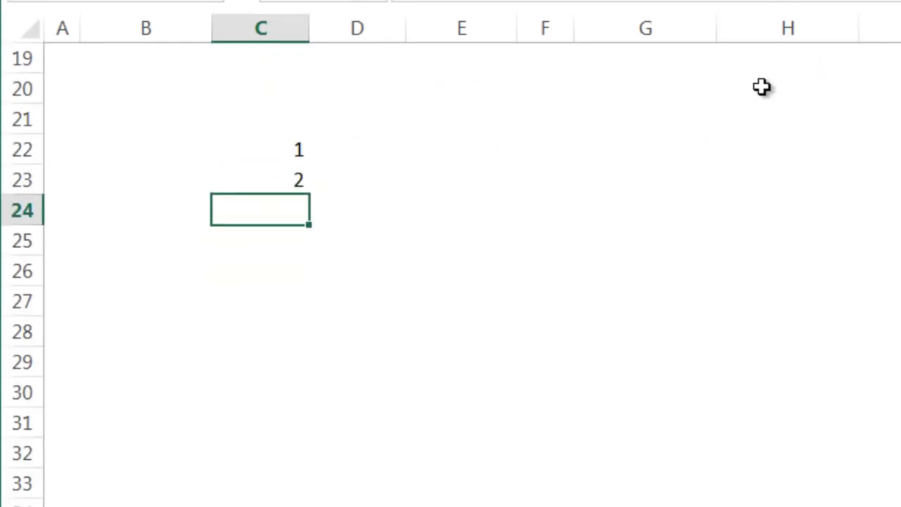
text(1.2)
key(Return)
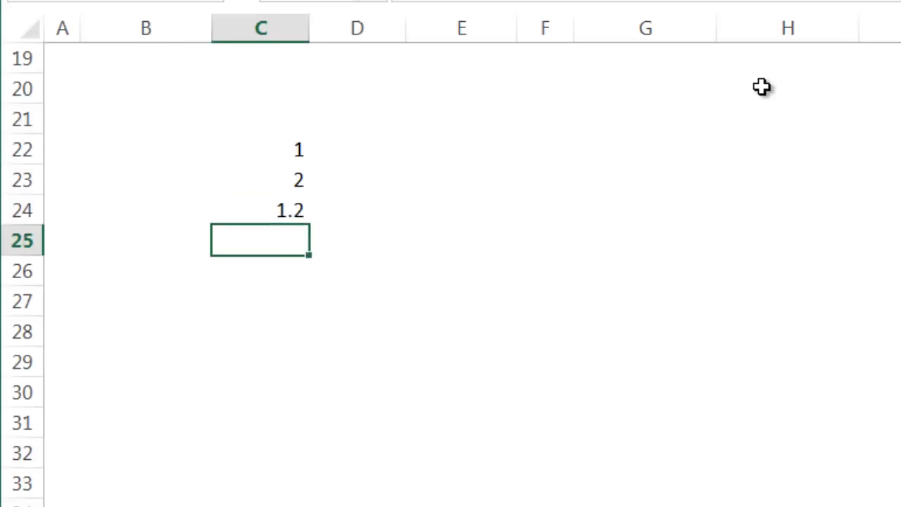
Calculate the hours in 0.2 of a day in cell C25 with the formula =0.2*24.
click(259, 156)
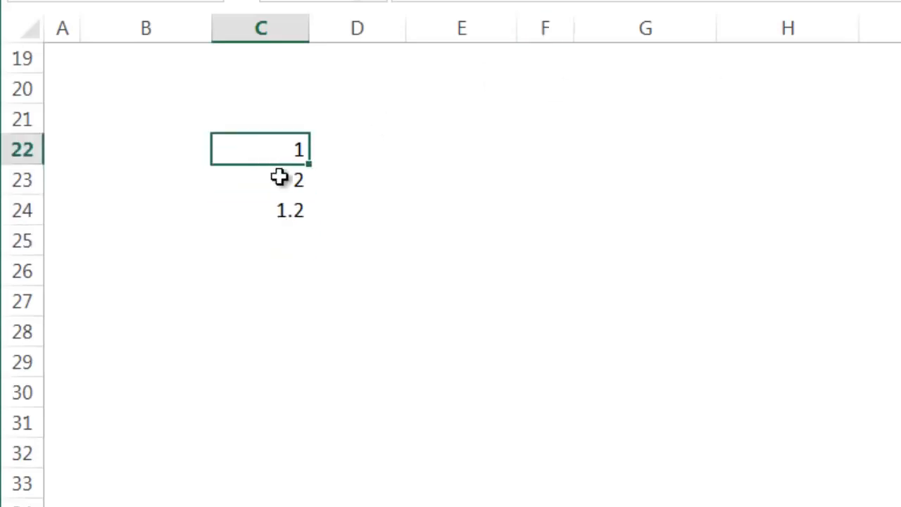
click(279, 178)
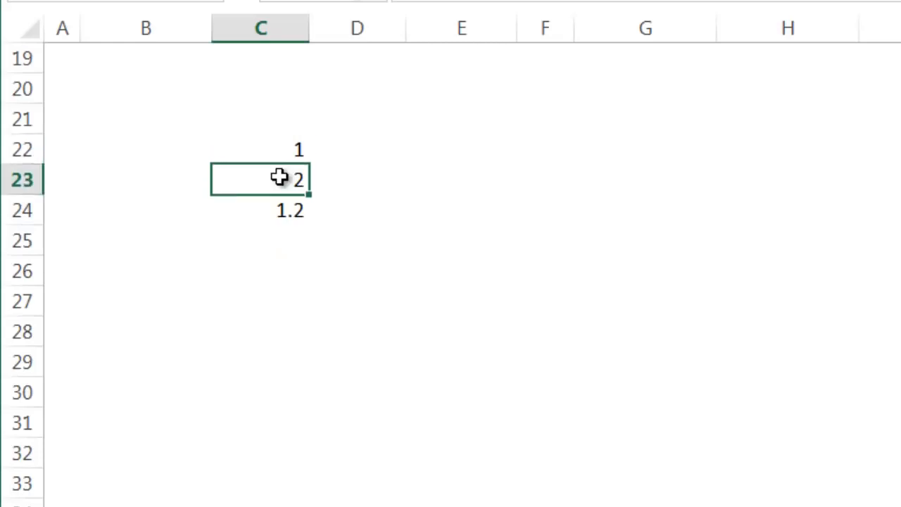
click(273, 214)
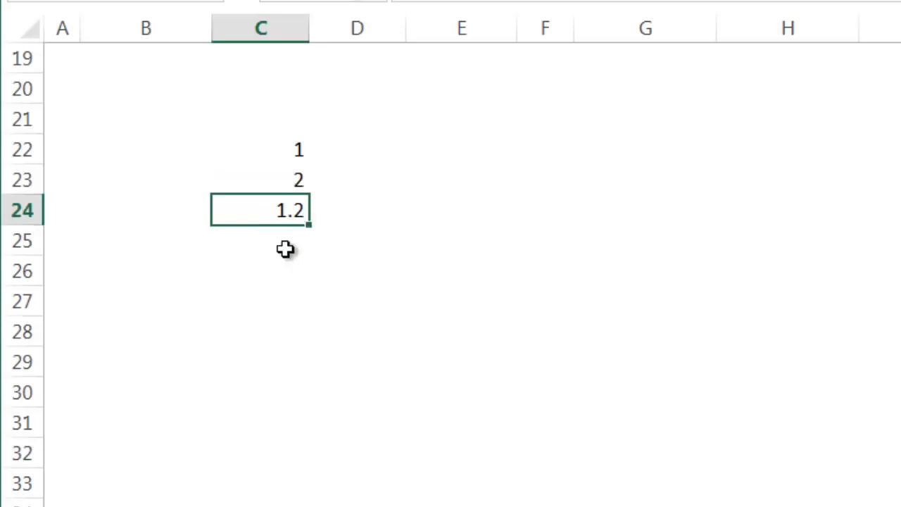
click(304, 228)
text(=0)
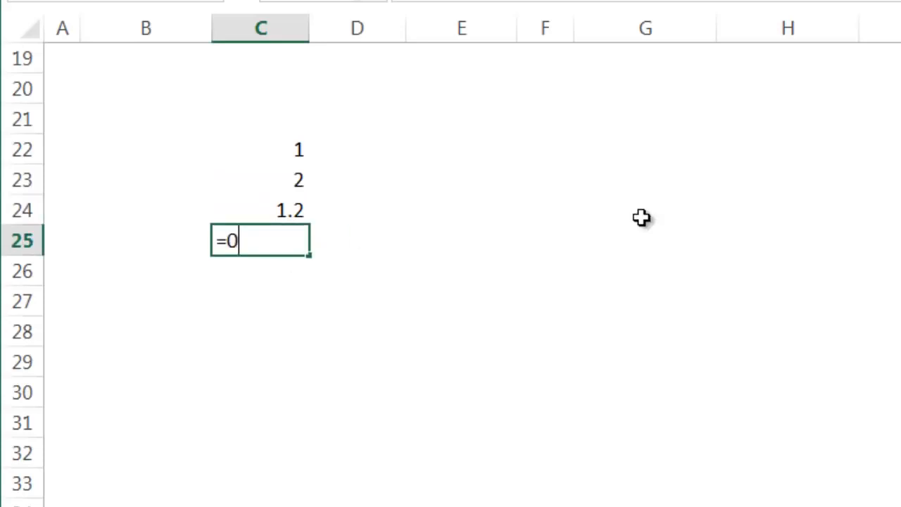
text(.2*24)
key(Return)
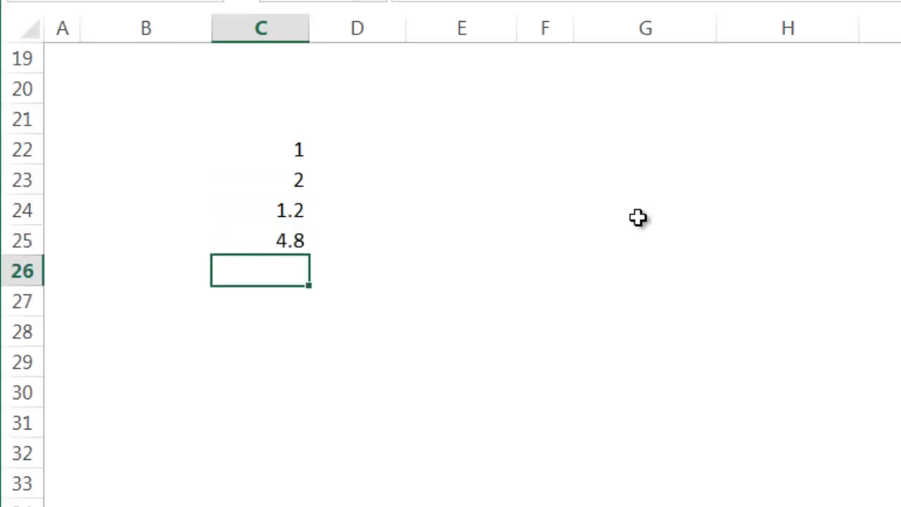
click(289, 248)
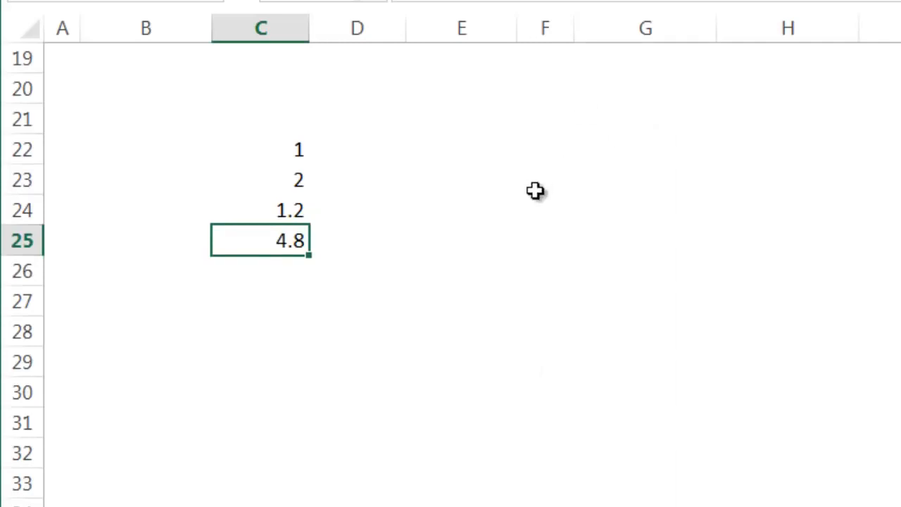
Examine the value-if-false part, 1-C5+D5, of the IF formula in G5, including the role of the 1.
scroll(535, 190, up, 6)
click(664, 252)
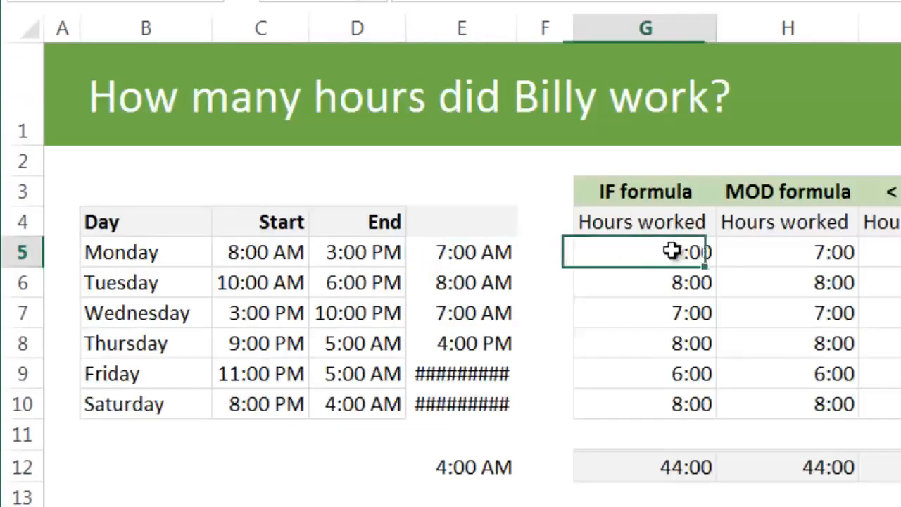
key(F2)
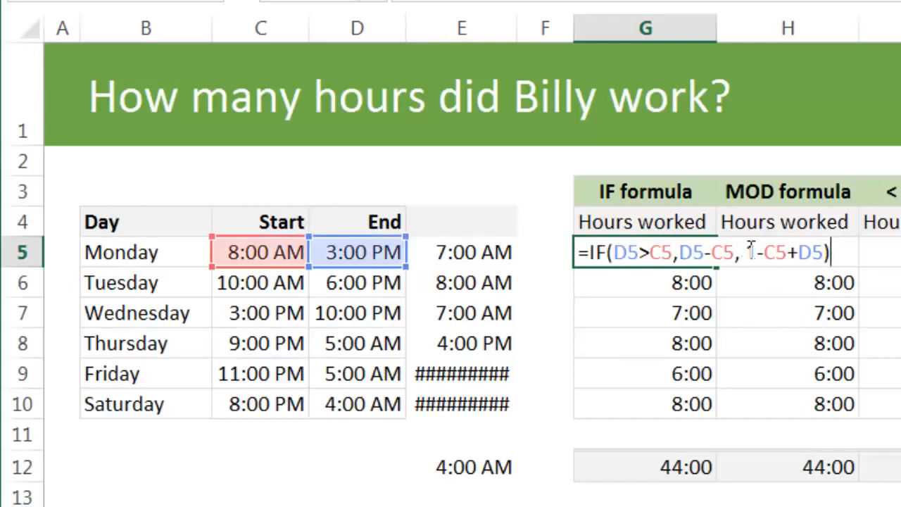
drag(748, 252, 825, 252)
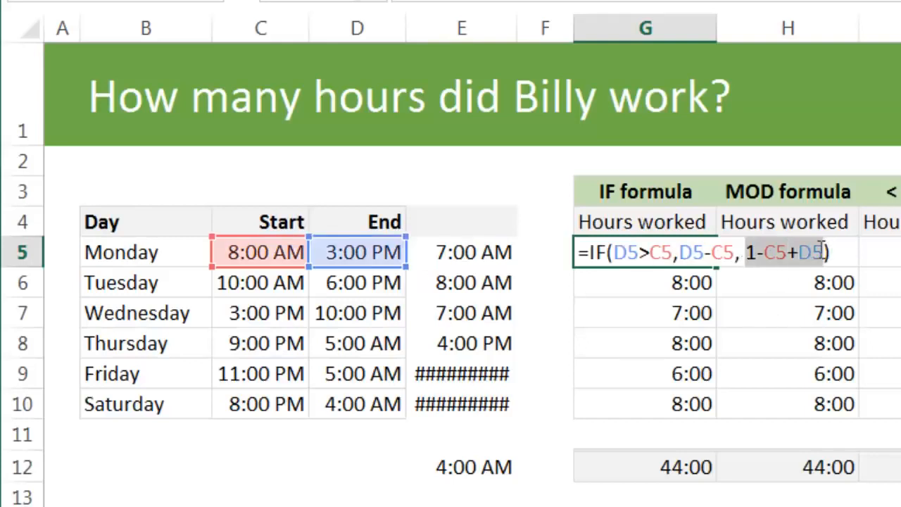
click(766, 252)
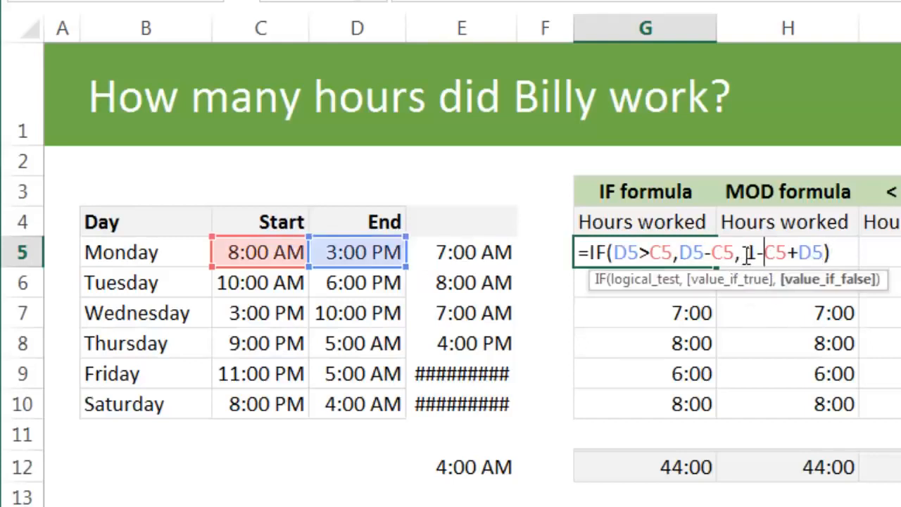
double_click(755, 254)
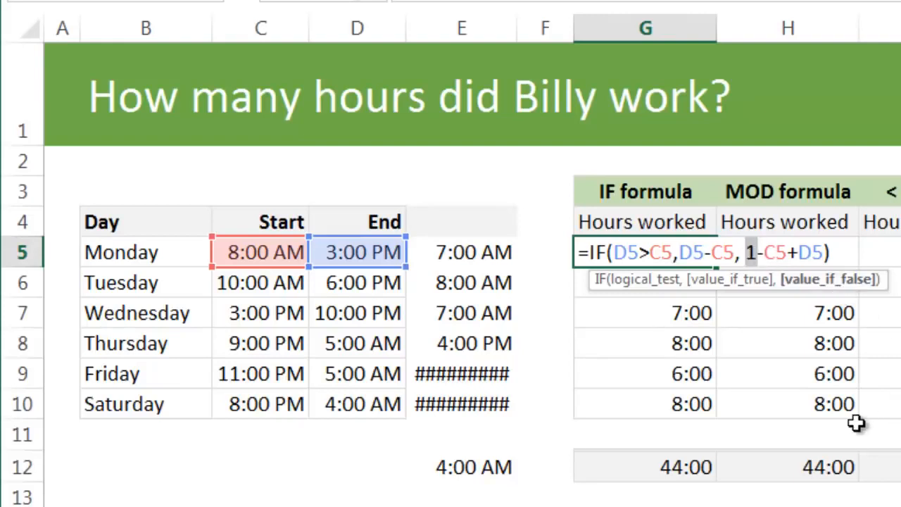
key(Escape)
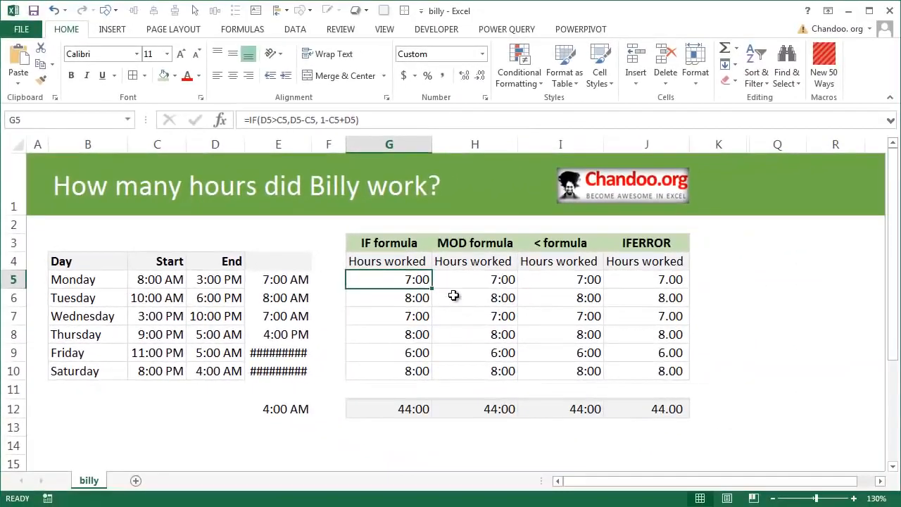
Switch G5's number format to General and replace it with the custom number format [h]:mm.
click(482, 54)
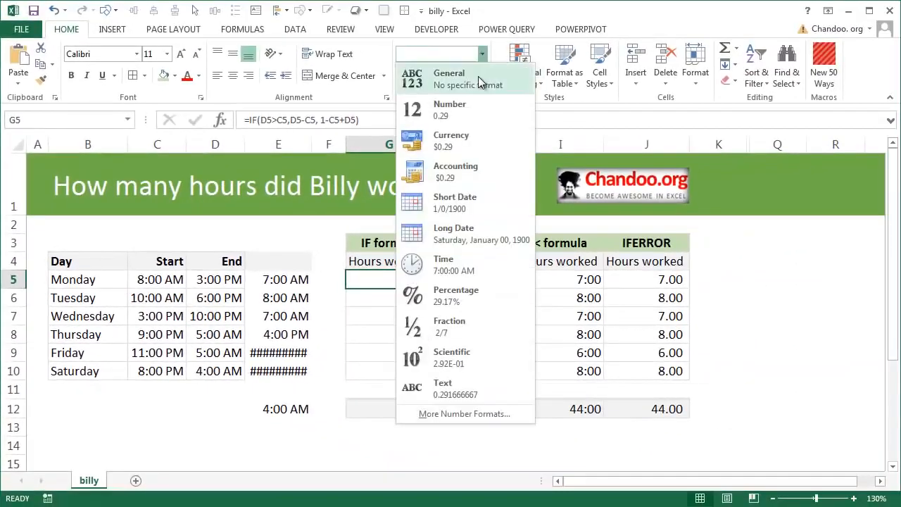
click(479, 83)
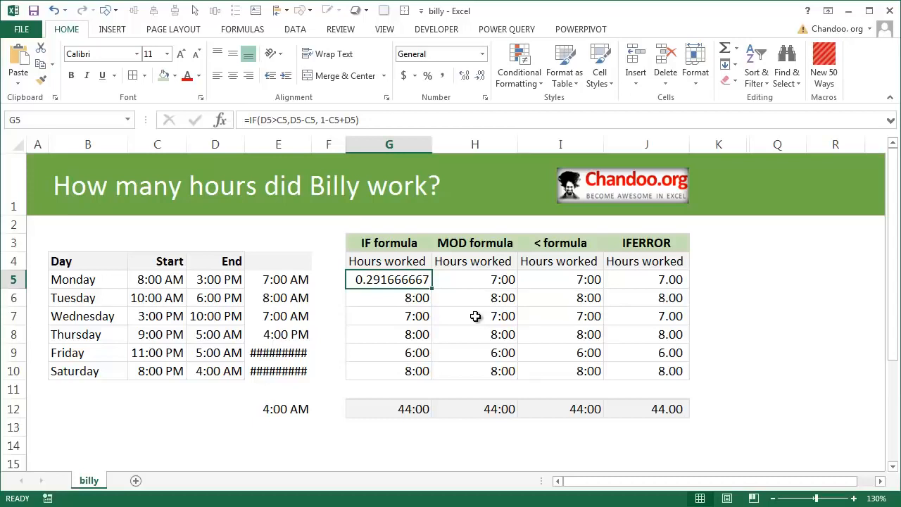
right_click(408, 281)
click(713, 436)
key(ctrl+1)
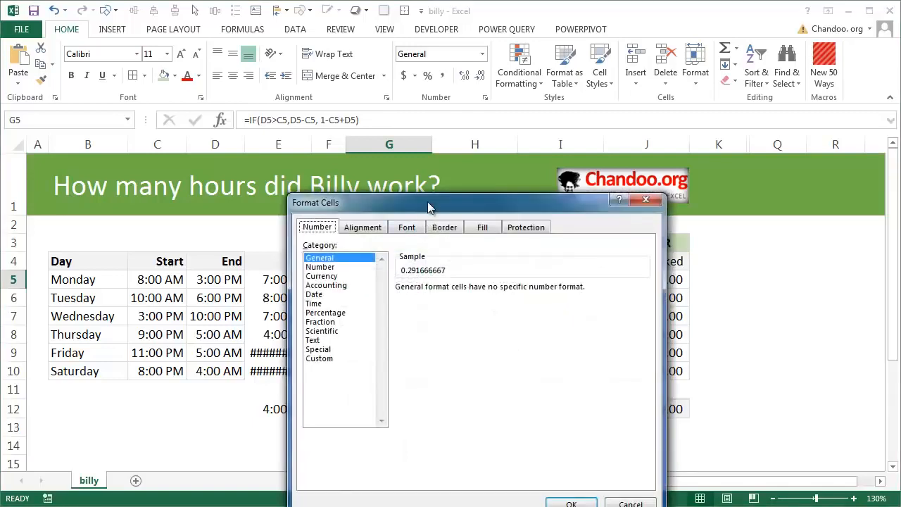
drag(430, 207, 431, 105)
click(324, 258)
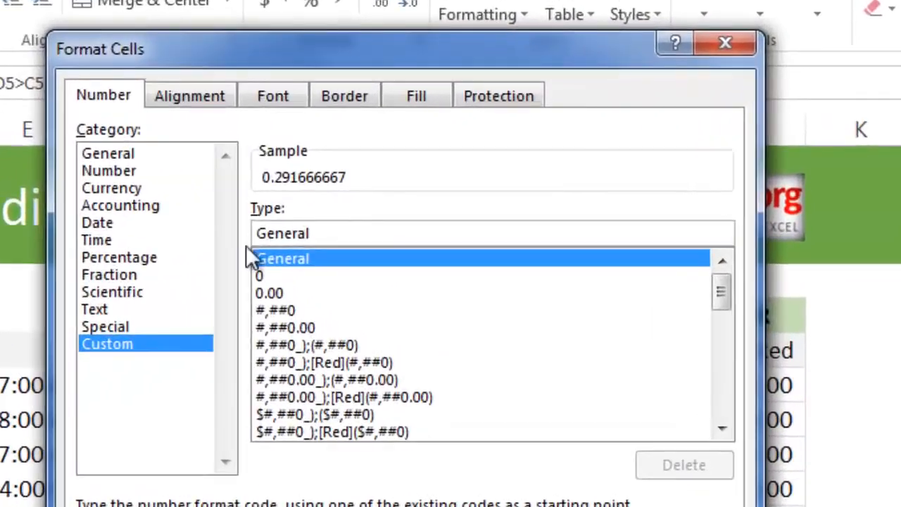
double_click(322, 232)
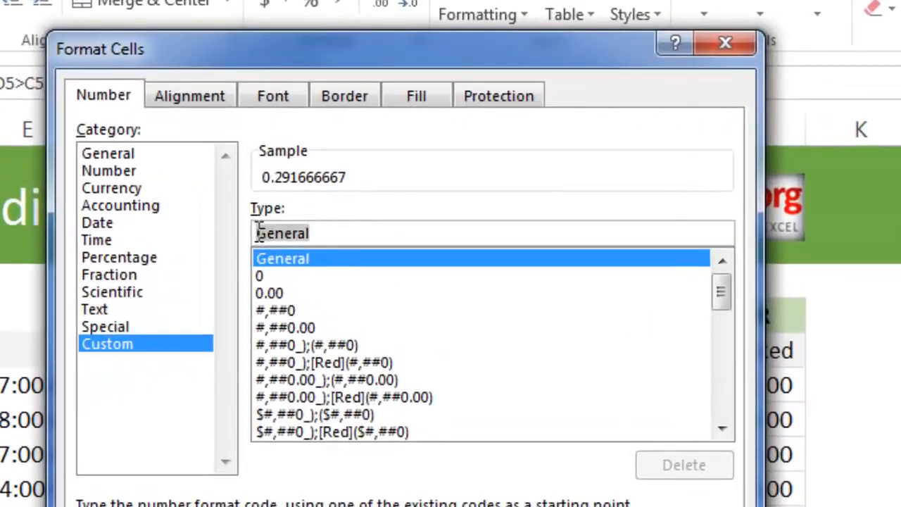
key(BackSpace)
text([h]:mm)
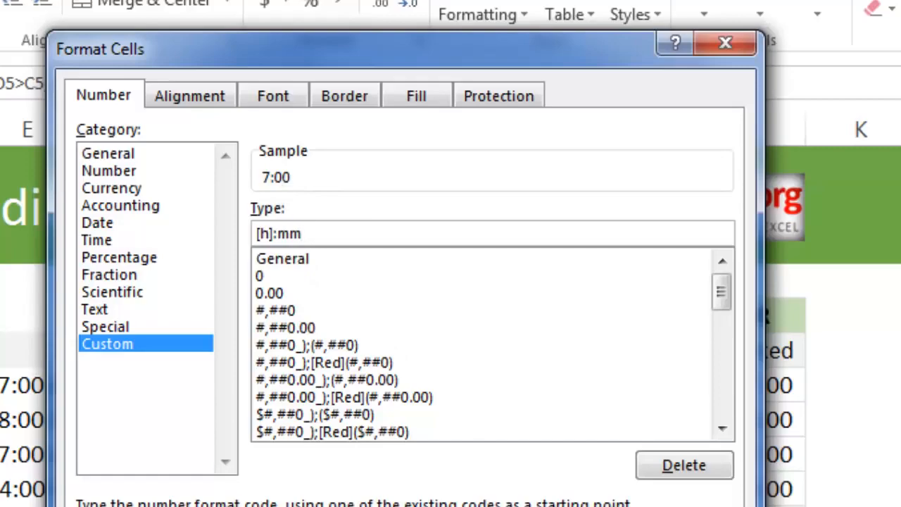
key(Return)
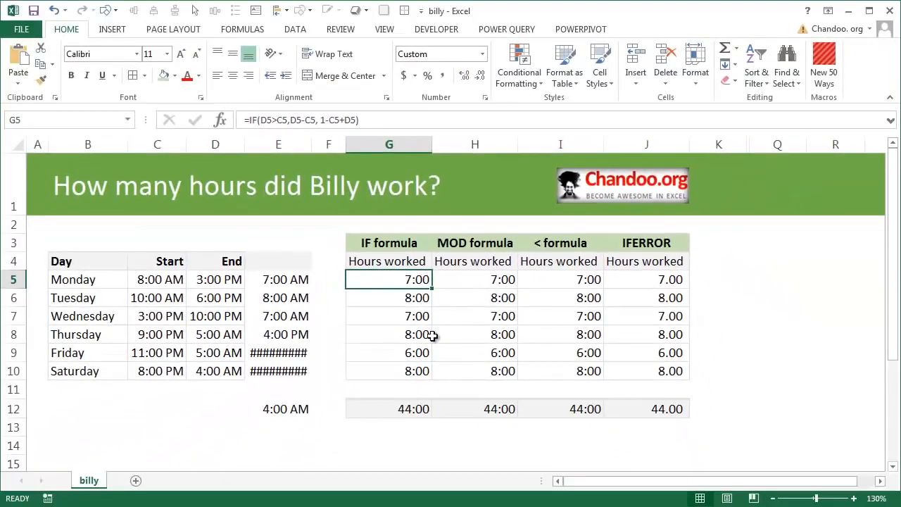
Review the total formula in G12 and the IF formula in G5 that feeds it.
click(414, 410)
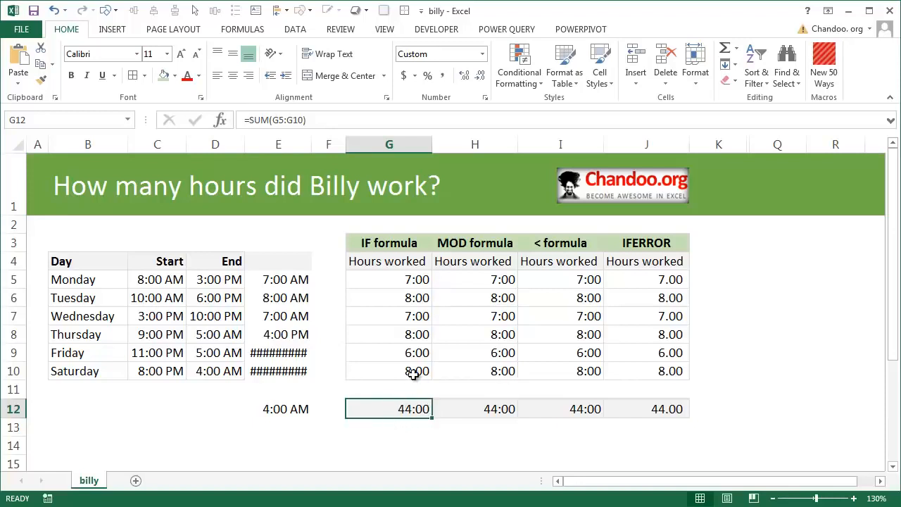
click(399, 282)
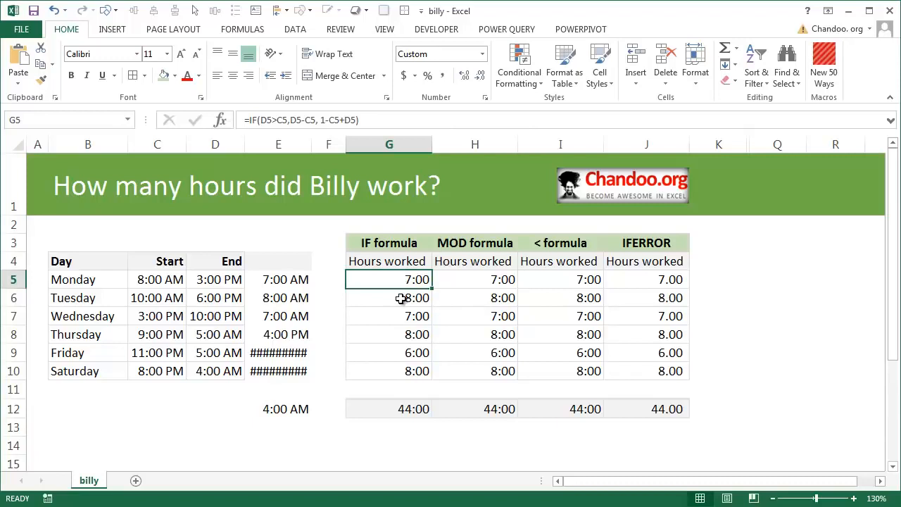
double_click(413, 278)
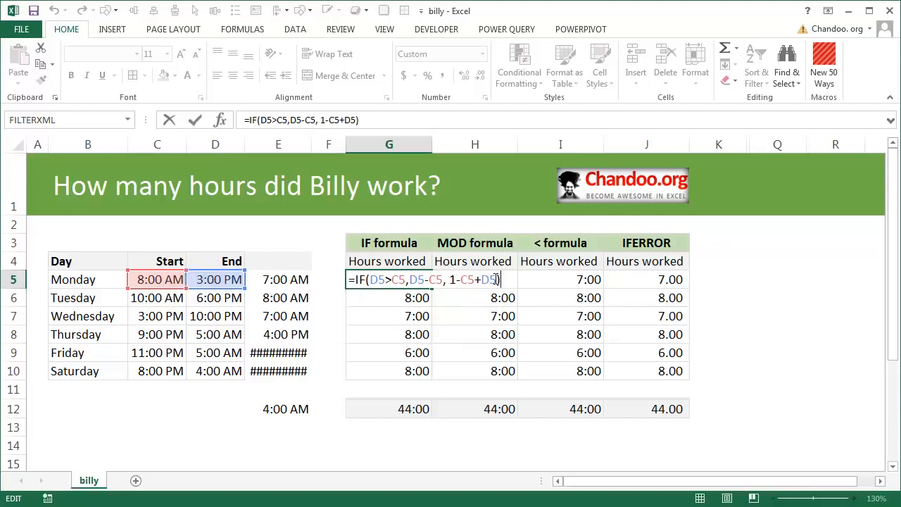
key(Escape)
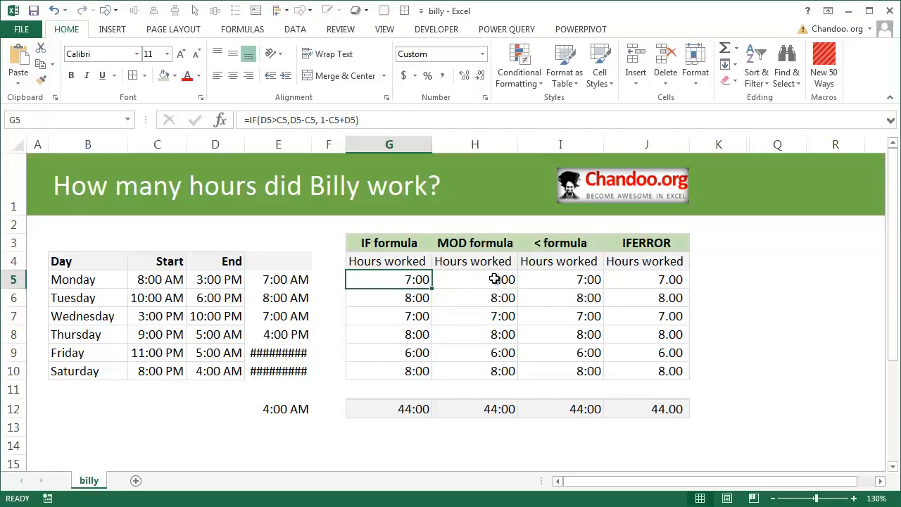
Examine the MOD formula in H5 and compare it with the IF formula in G5.
click(495, 279)
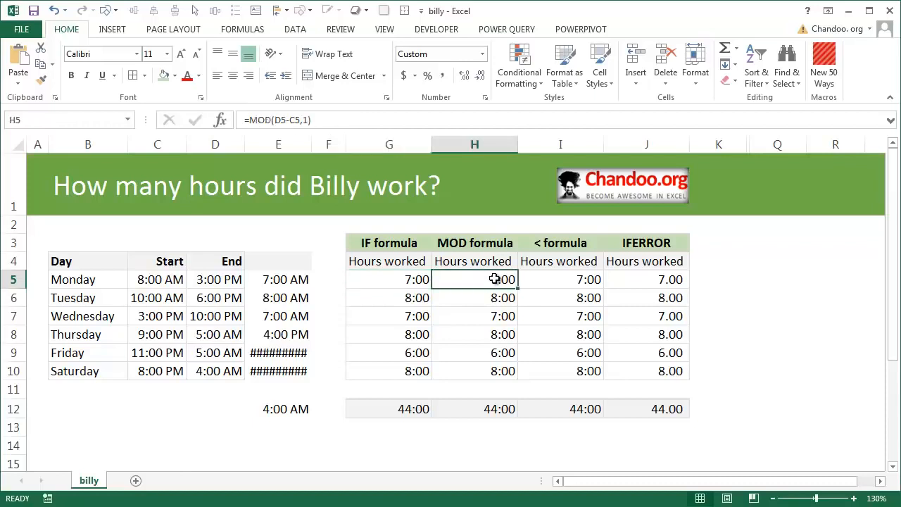
key(F2)
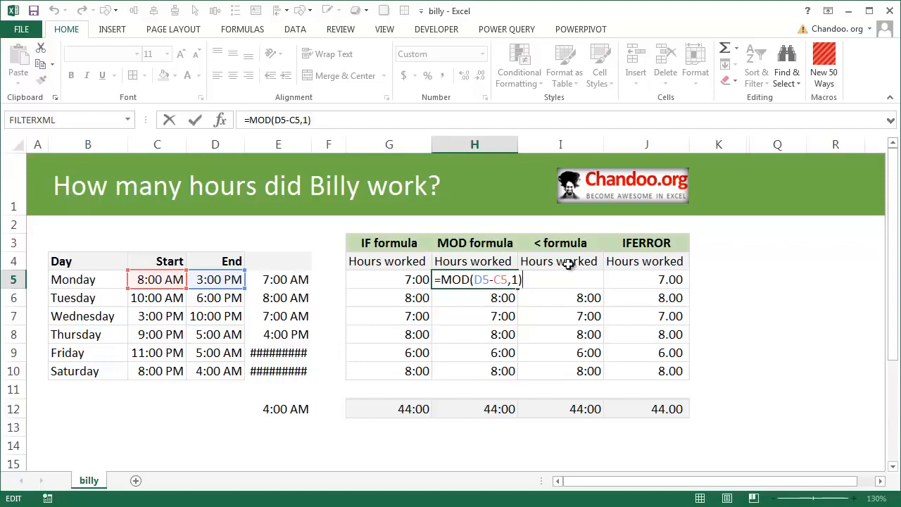
key(ctrl+Return)
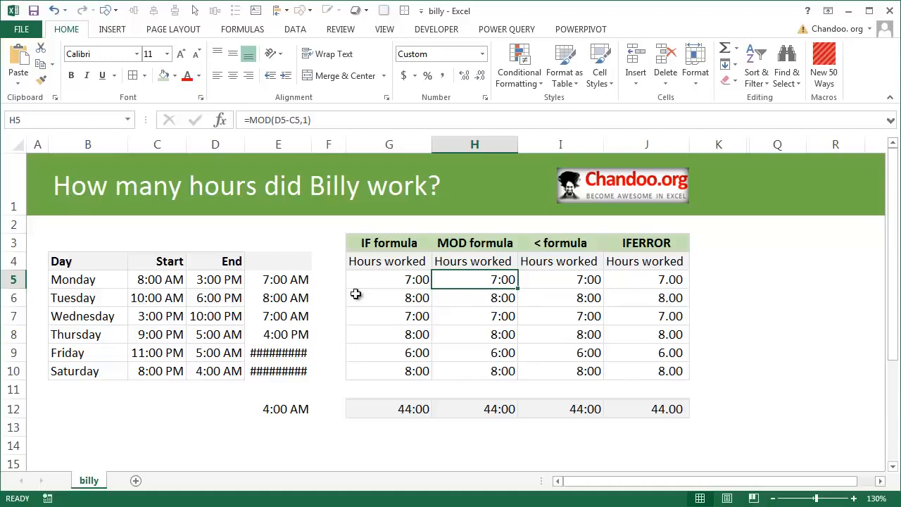
key(F2)
key(Escape)
click(394, 279)
key(F2)
key(Escape)
click(498, 281)
key(F2)
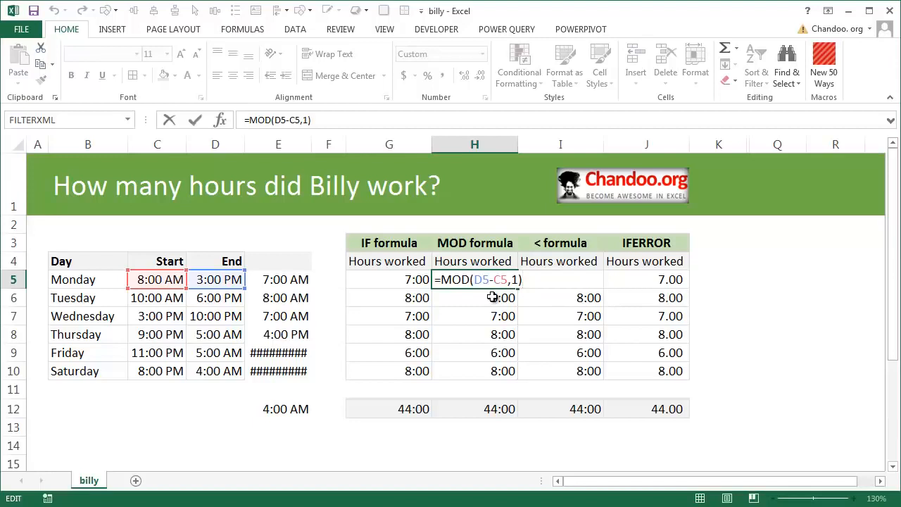
key(ctrl+Return)
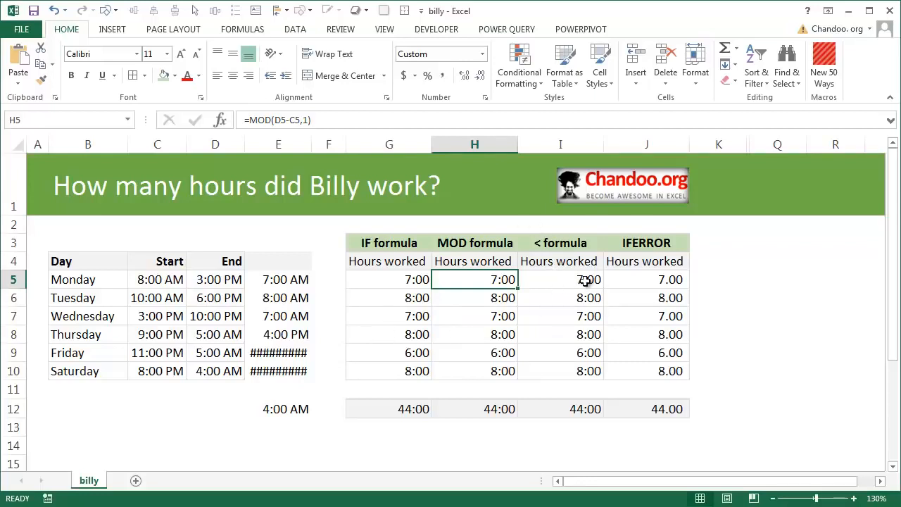
Revisit the IF formula in G5 and examine the D5-C5 and (D5<=C5) parts of the formula in I5.
click(402, 281)
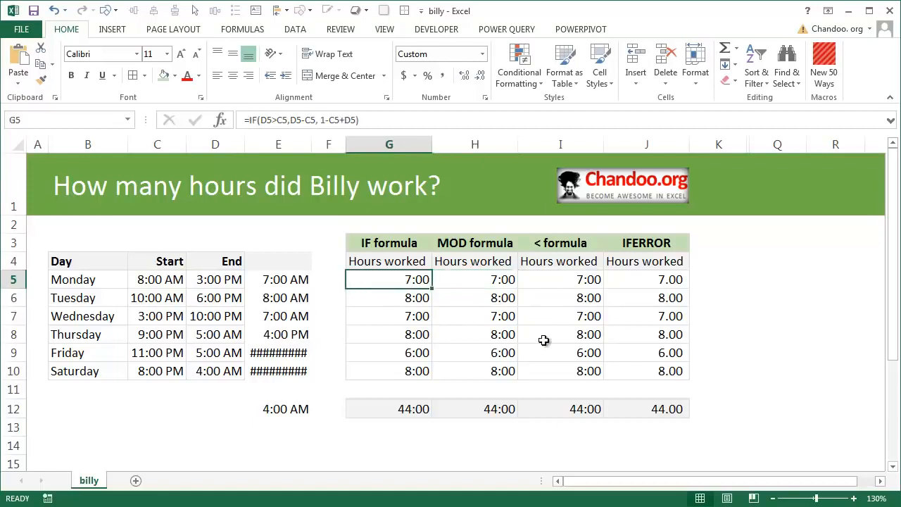
key(F2)
key(Escape)
click(584, 280)
key(F2)
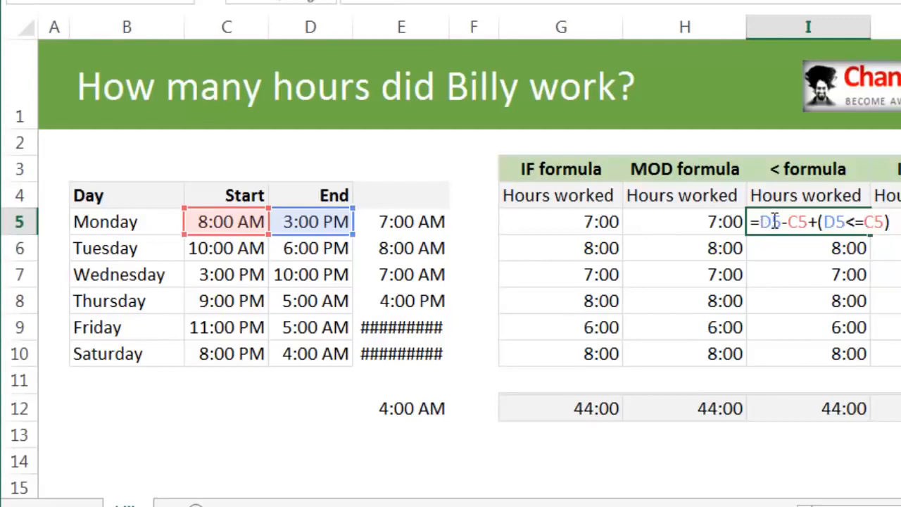
drag(759, 222, 810, 219)
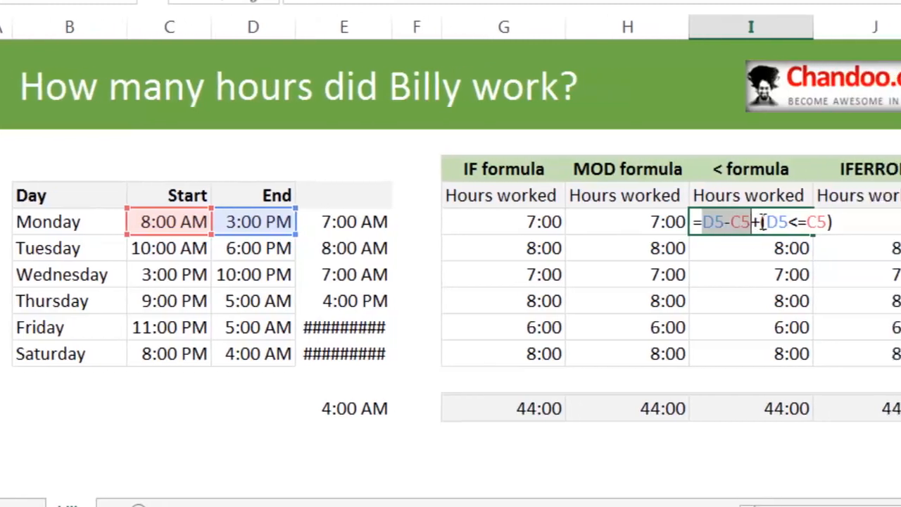
click(895, 222)
drag(776, 221, 699, 222)
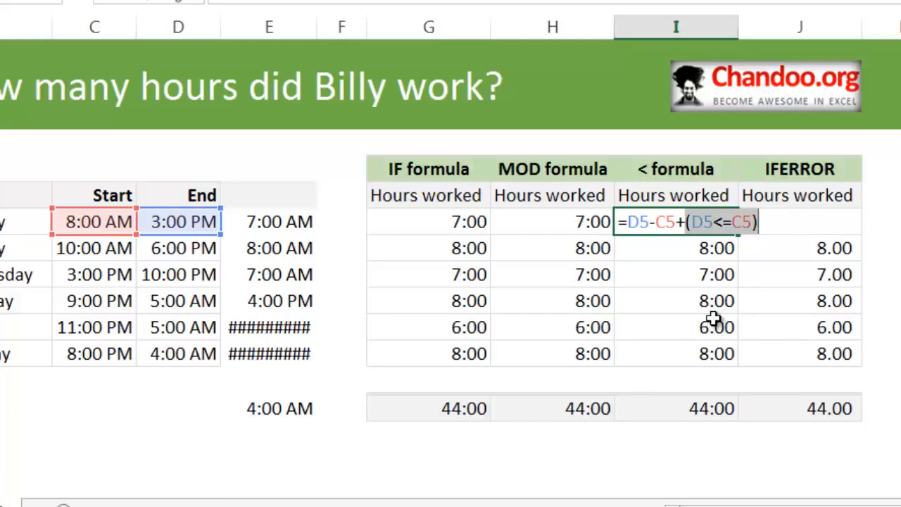
key(Escape)
Compare Thursday's start and end times in C8:D8 with the < formula cell I8.
double_click(95, 307)
drag(94, 307, 181, 304)
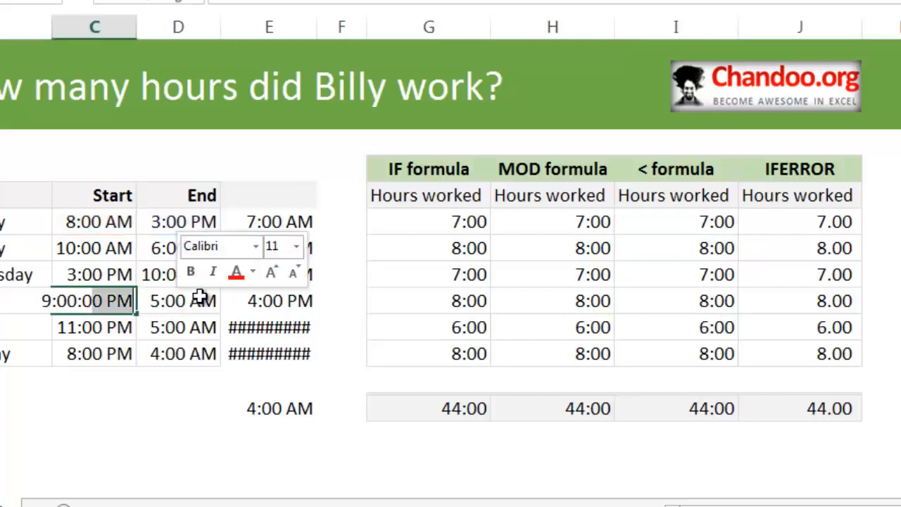
key(Escape)
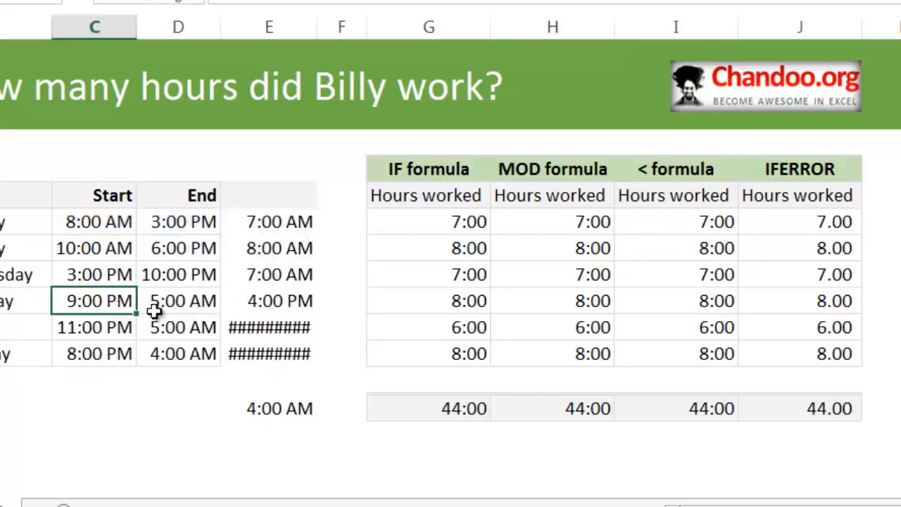
click(732, 301)
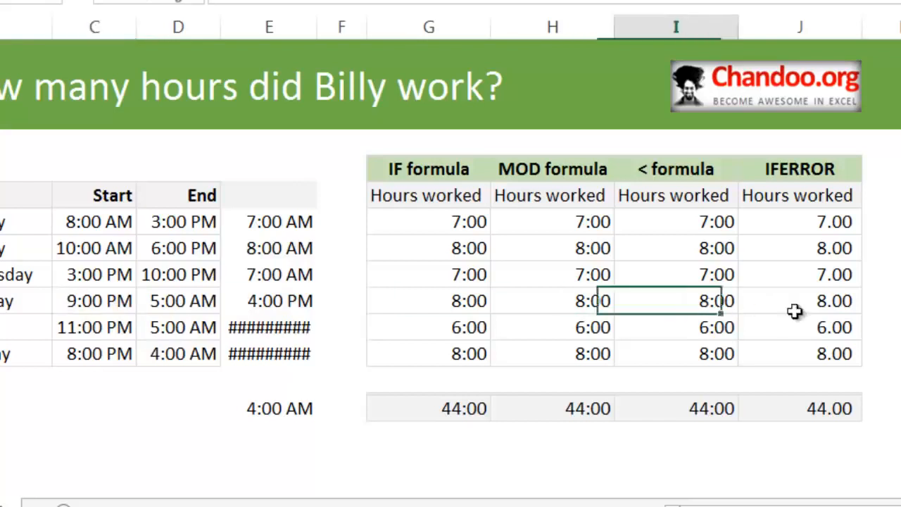
Examine the (D8<=C8) part of the formula in I8 and review the < formula results in I5:I10.
key(F2)
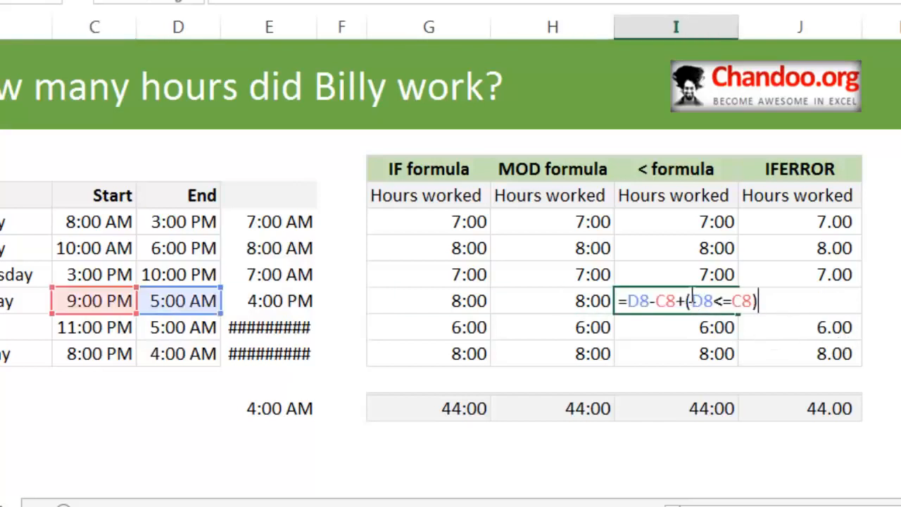
drag(694, 295, 761, 298)
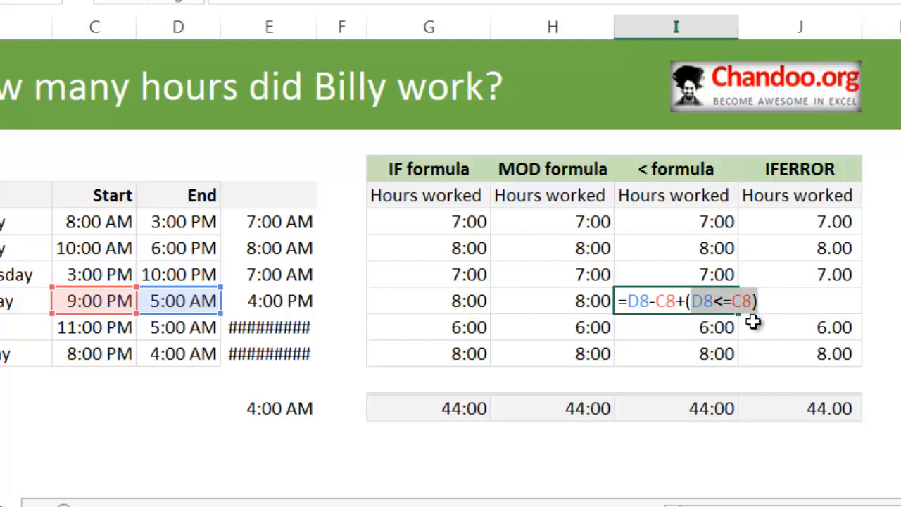
key(Escape)
drag(702, 222, 695, 354)
Compare the IF formula in G5 with the < formula in I5.
click(470, 224)
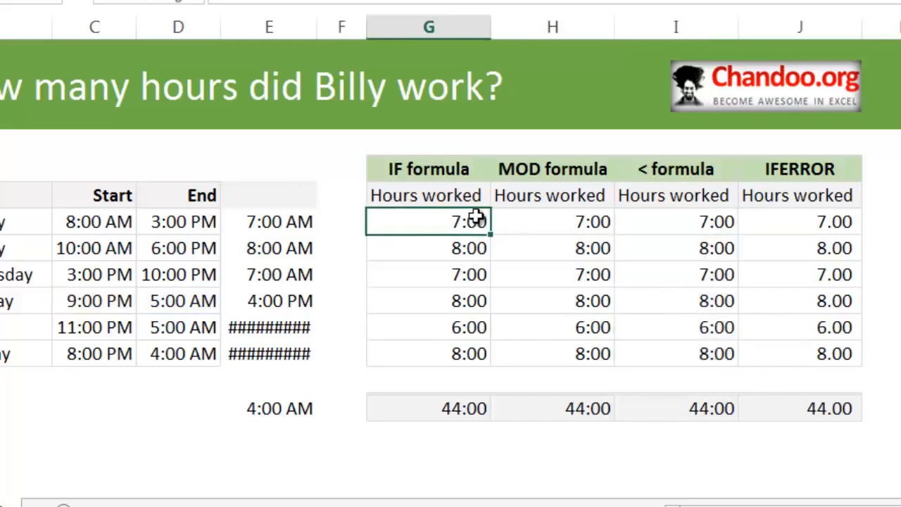
double_click(478, 221)
key(Escape)
double_click(709, 225)
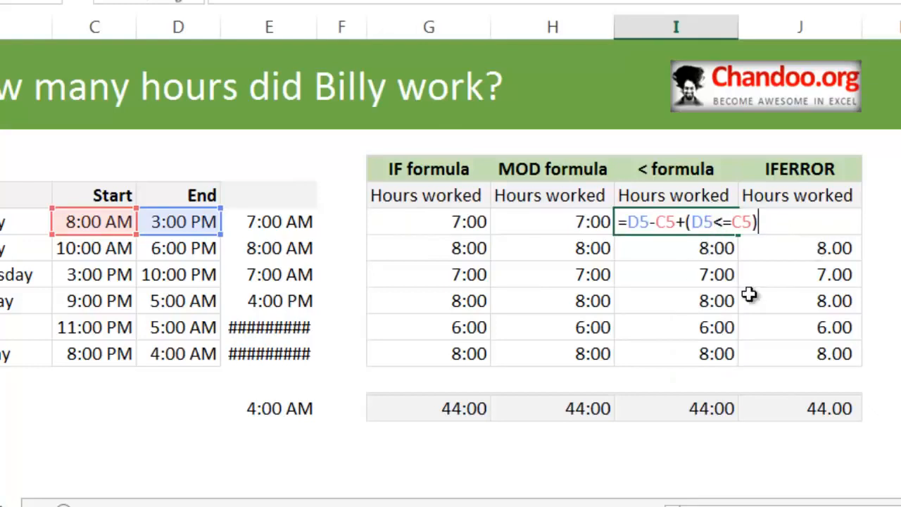
key(Escape)
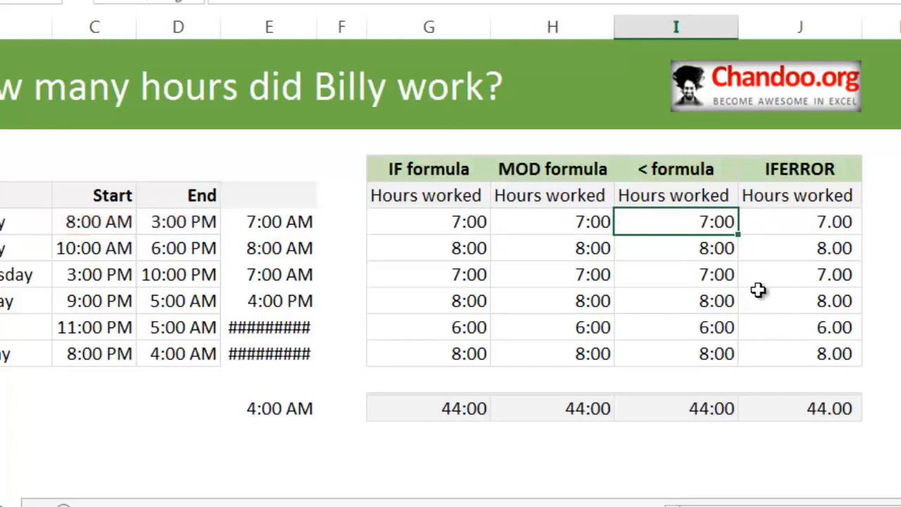
Examine the IFERROR formula in J5, focusing on its HOUR function and the 24 in the fallback argument.
click(839, 214)
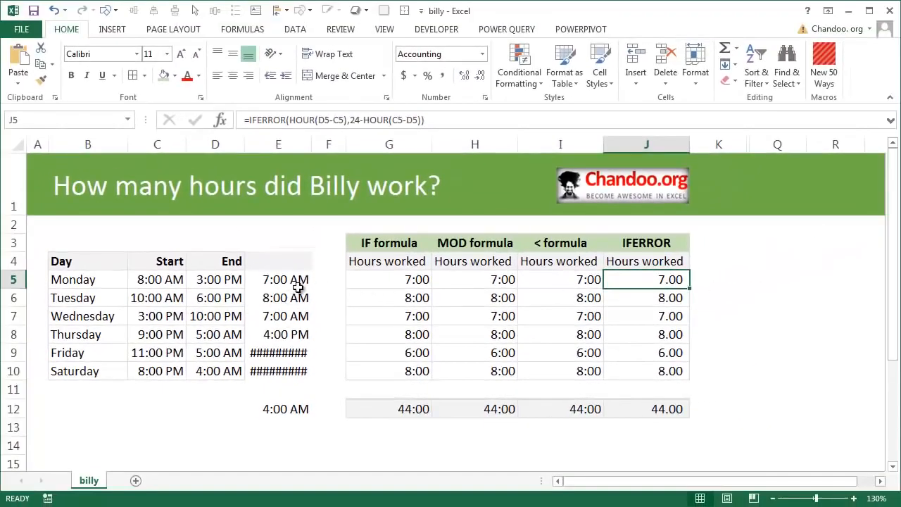
key(F2)
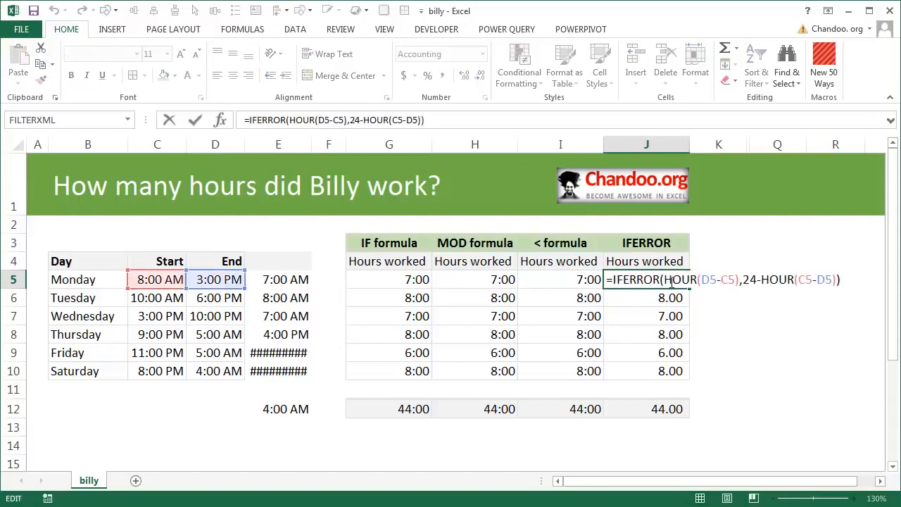
drag(665, 280, 697, 279)
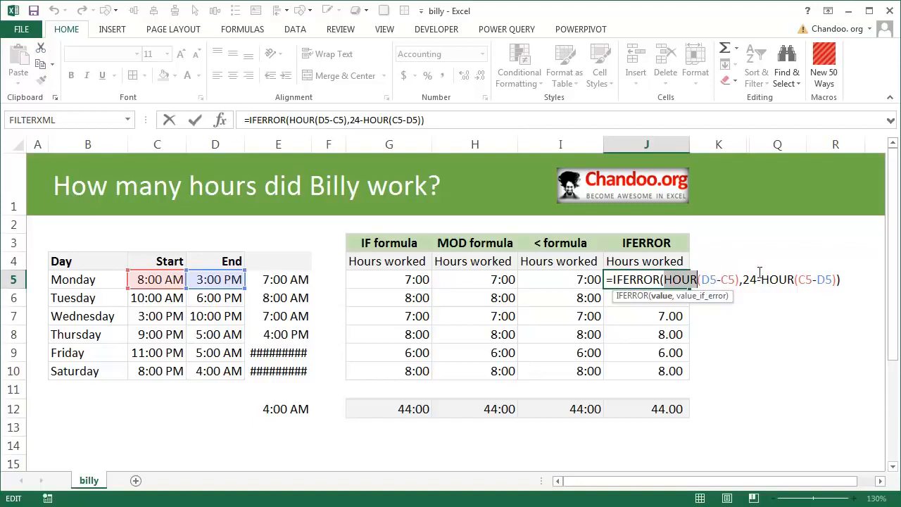
drag(744, 281, 758, 280)
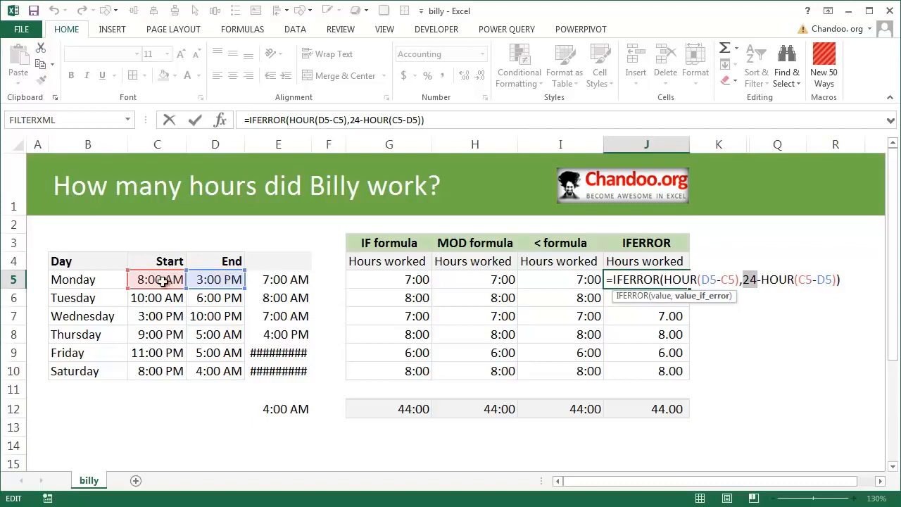
key(Escape)
Compare cell G5 with the IFERROR formula in J5.
click(395, 281)
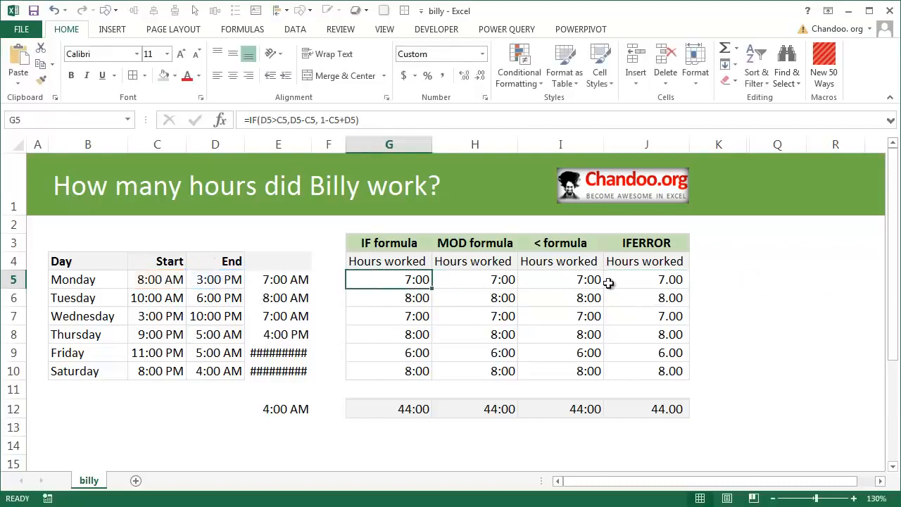
click(657, 284)
key(F2)
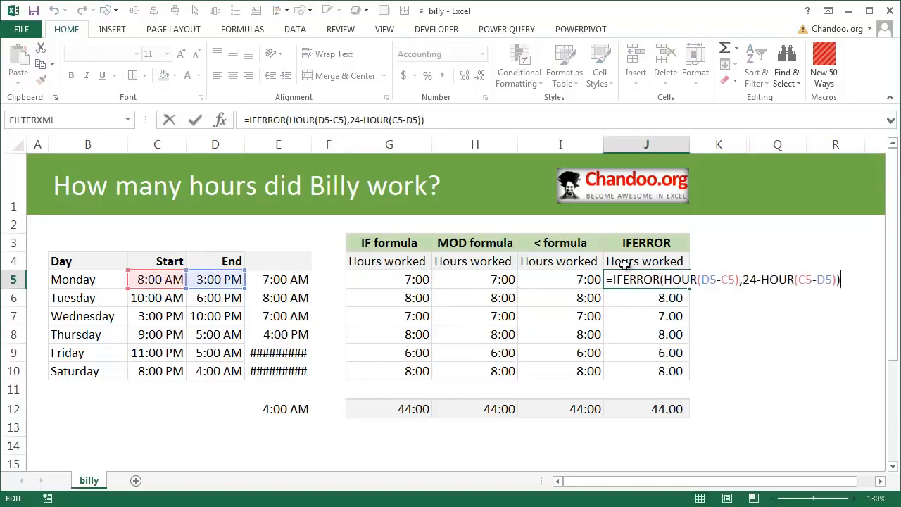
key(Escape)
key(F1)
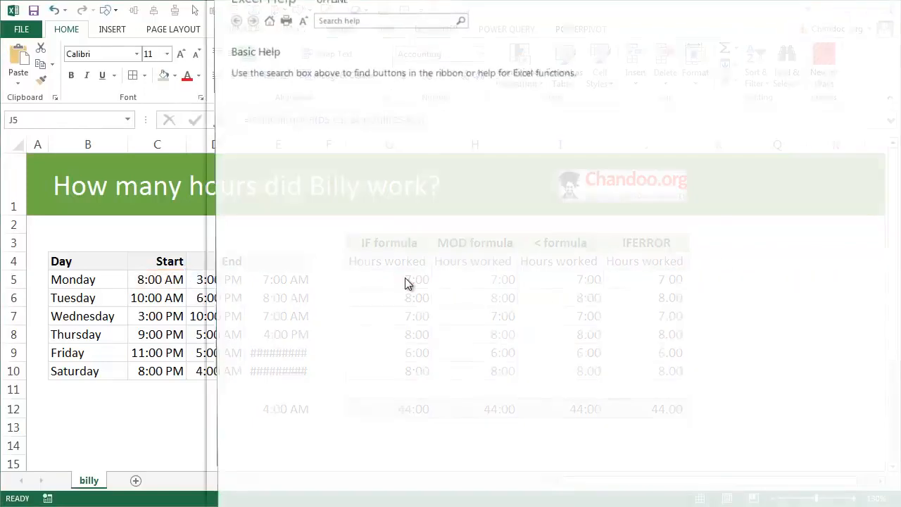
key(Escape)
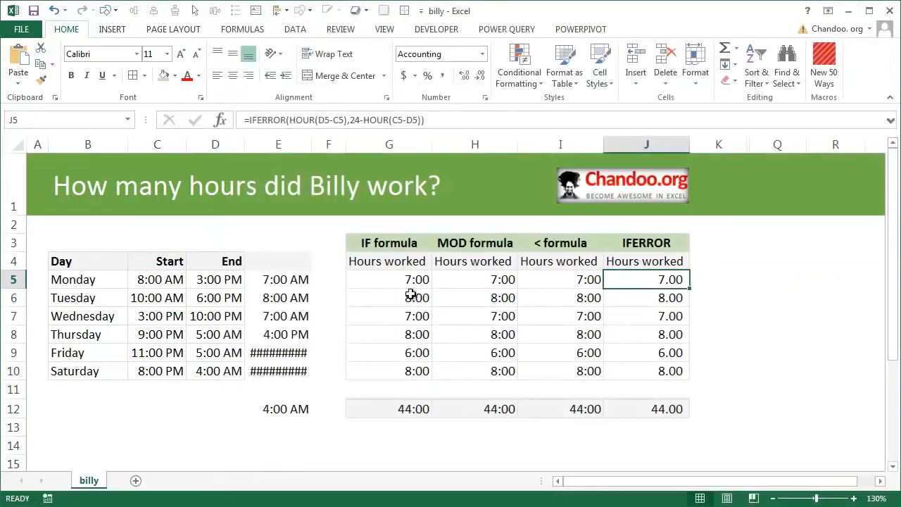
Try the General number format on the IF result in G5, compare it with J5, and undo the format change.
click(413, 282)
key(F2)
key(Escape)
click(482, 54)
click(467, 87)
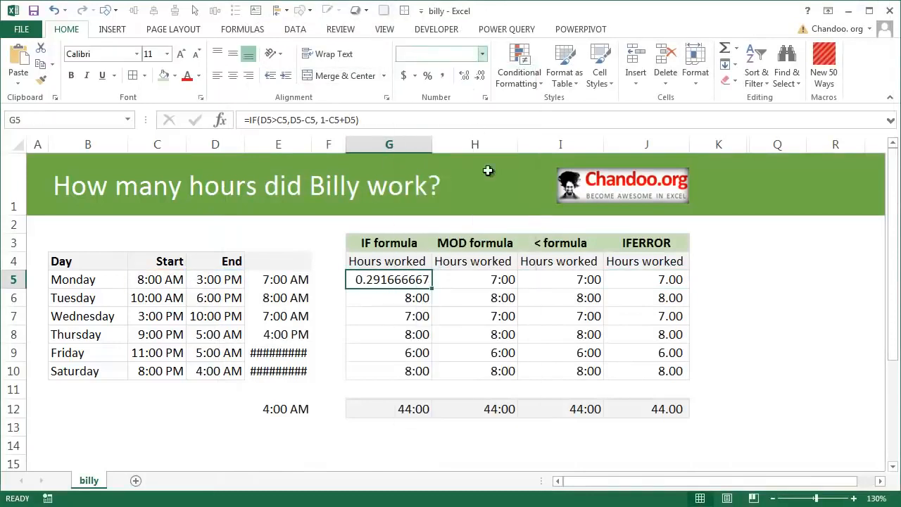
click(667, 278)
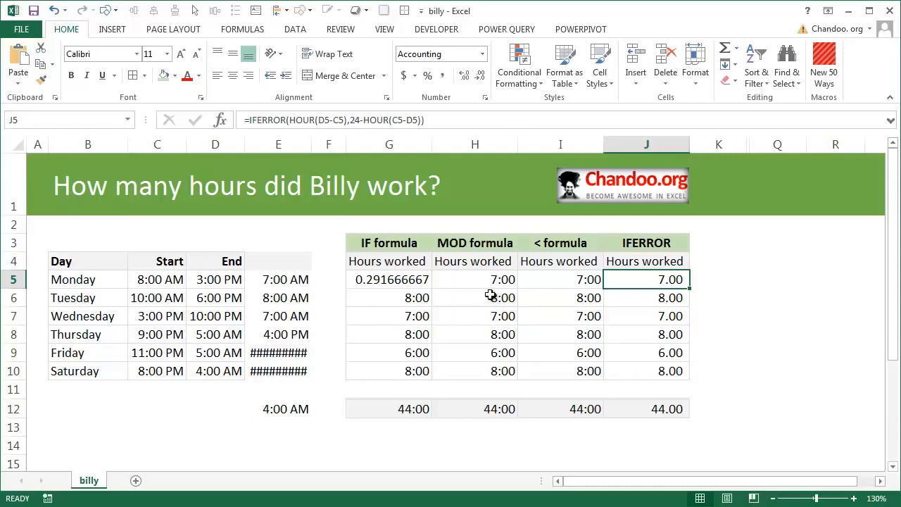
key(ctrl+z)
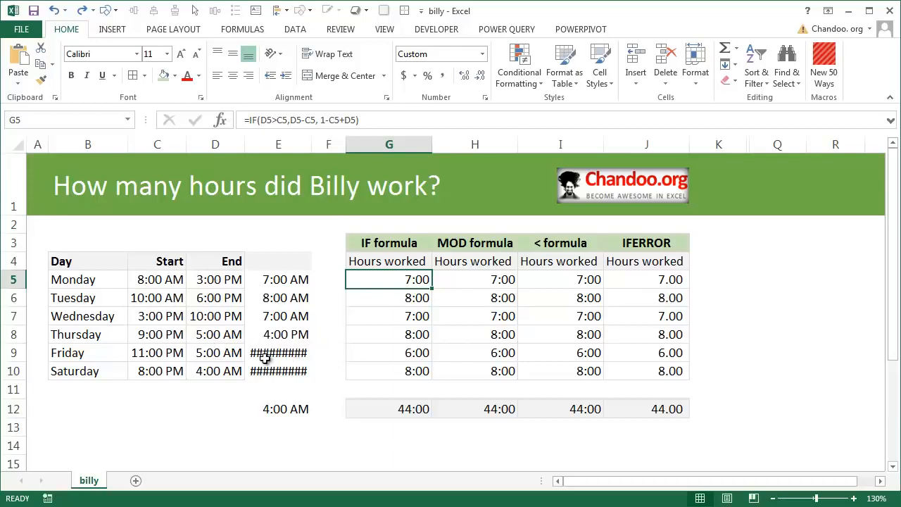
Inspect the underlying values of Monday's start and end times in C5 and D5.
mouse_move(265, 360)
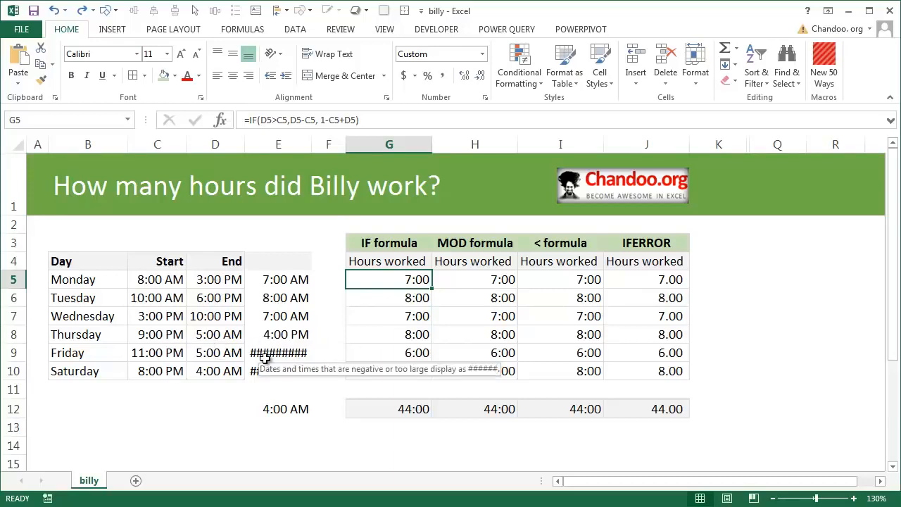
click(155, 279)
key(F2)
key(Escape)
click(211, 280)
key(F2)
key(Escape)
click(150, 280)
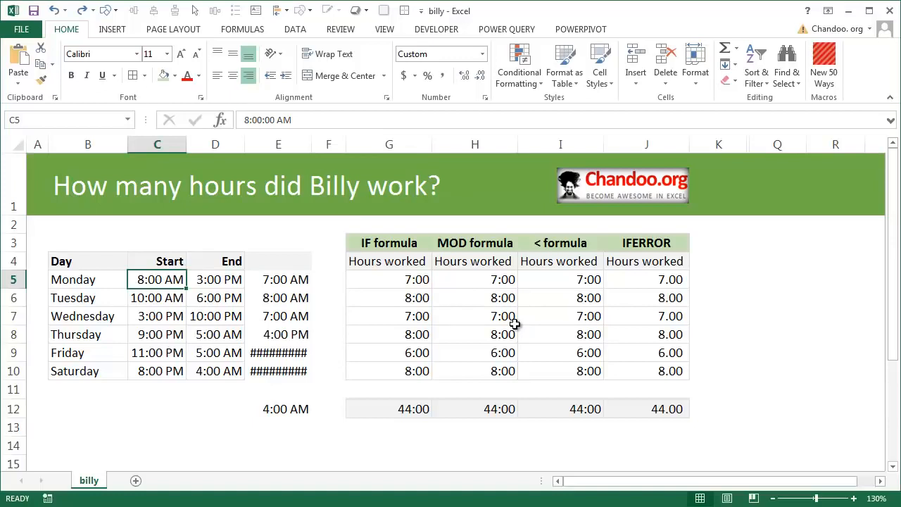
Enter the date and time 6/19/2015 10:00 AM in C14 below the timesheet.
click(148, 409)
scroll(163, 392, down, 4)
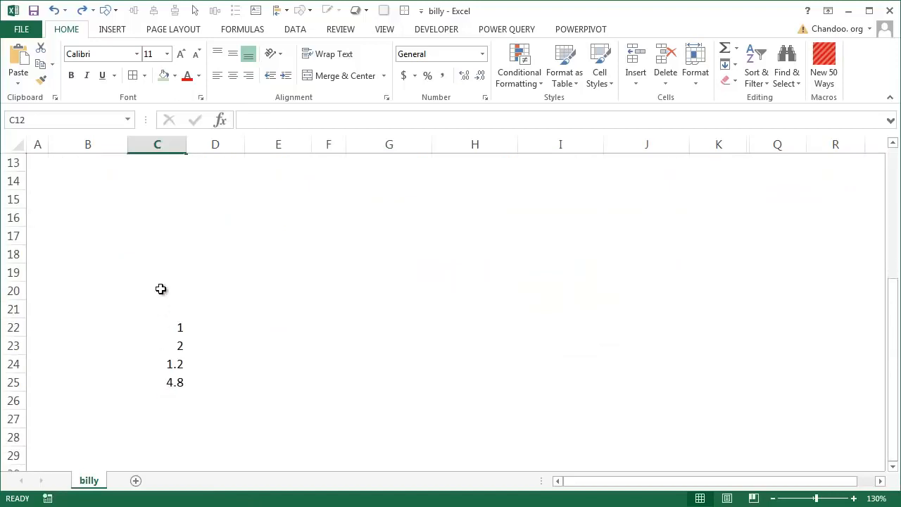
scroll(161, 288, up, 2)
click(161, 297)
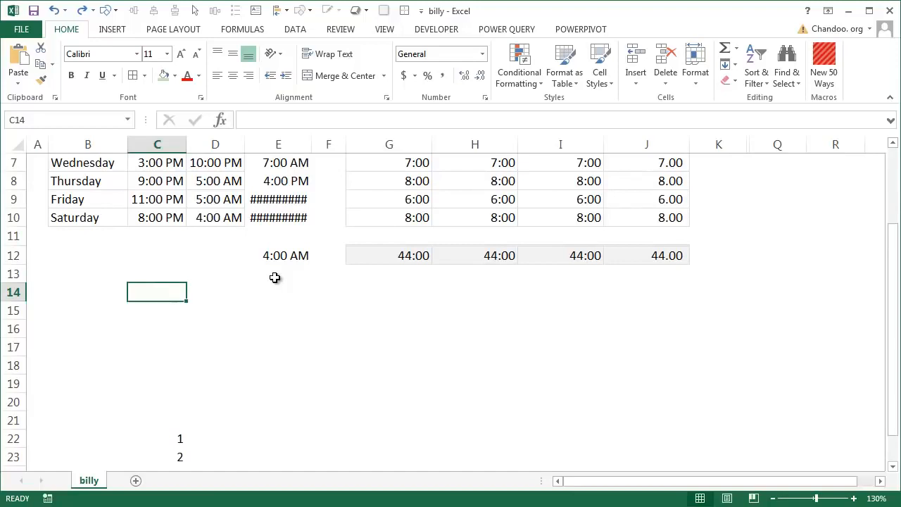
key(ctrl+semicolon)
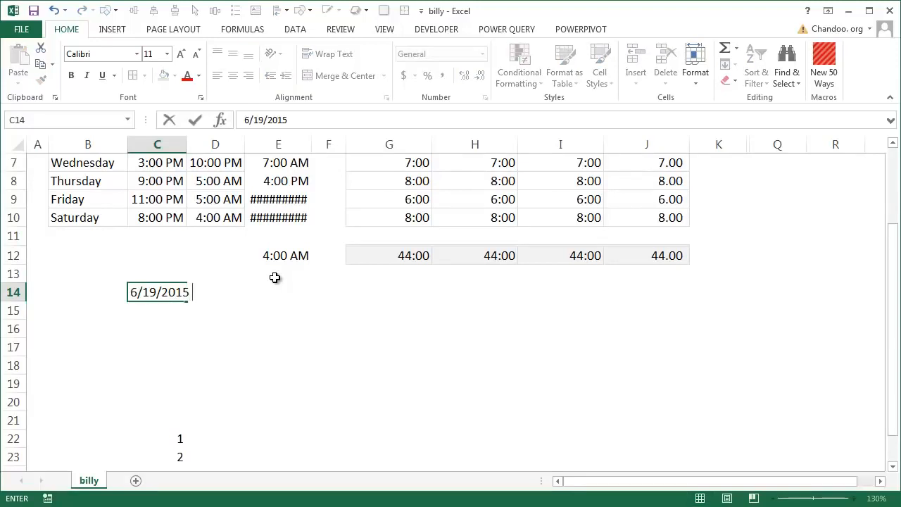
text(10:00 AM)
key(Return)
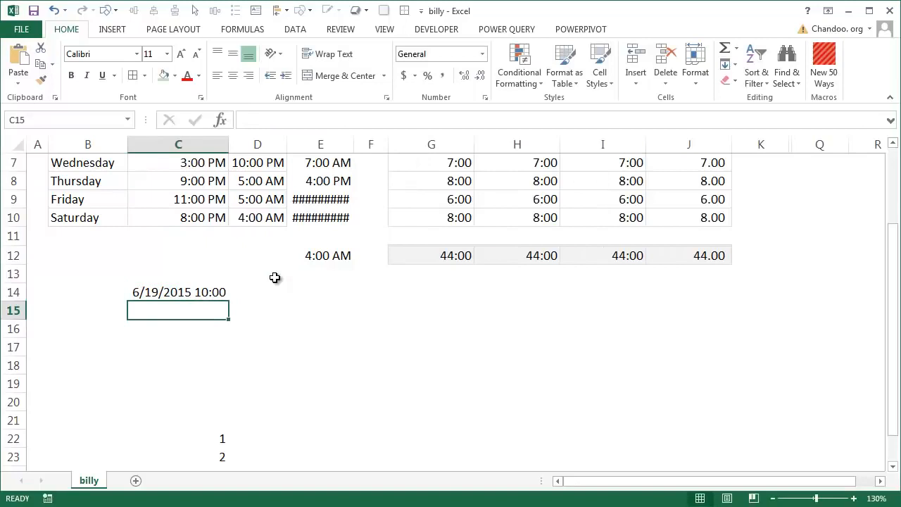
Label the date-time rows START in B14 and END in B15.
key(Left)
key(Up)
text(START)
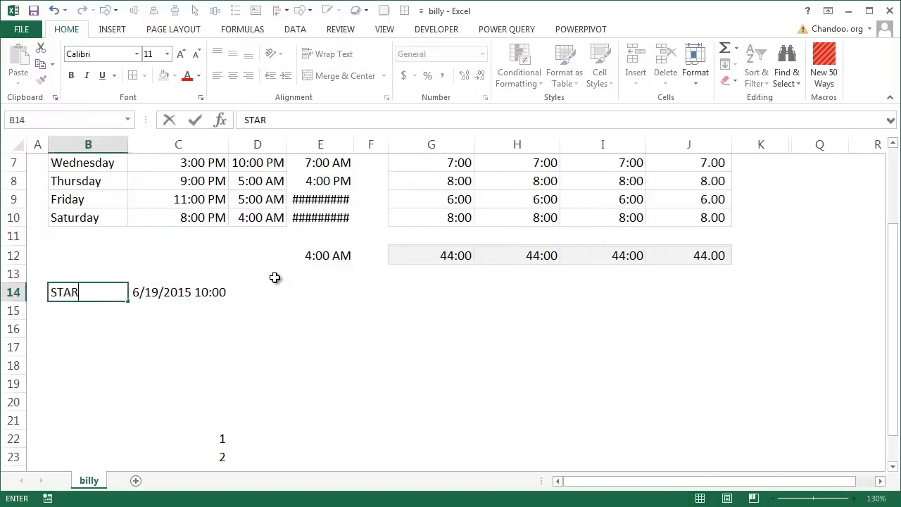
key(Return)
text(END)
key(Tab)
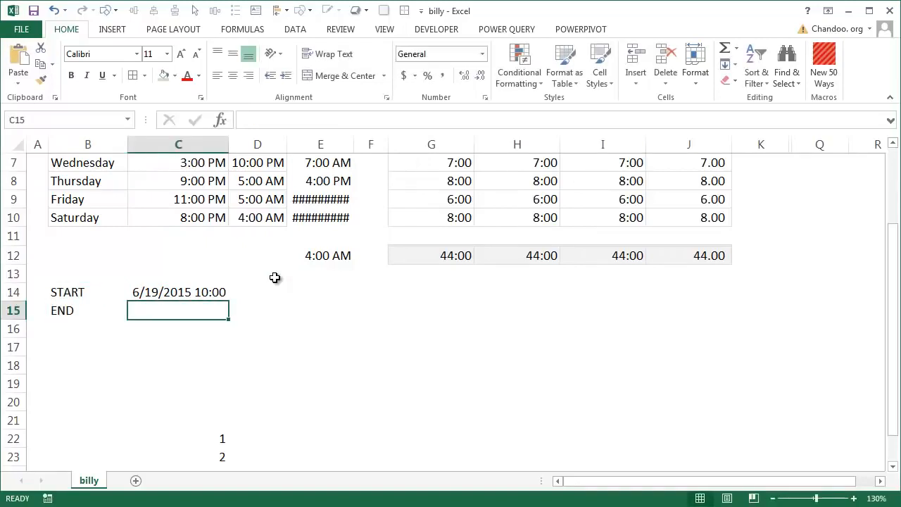
Enter the end date and time 6/20/2015 2:00 in C15.
key(ctrl+semicolon)
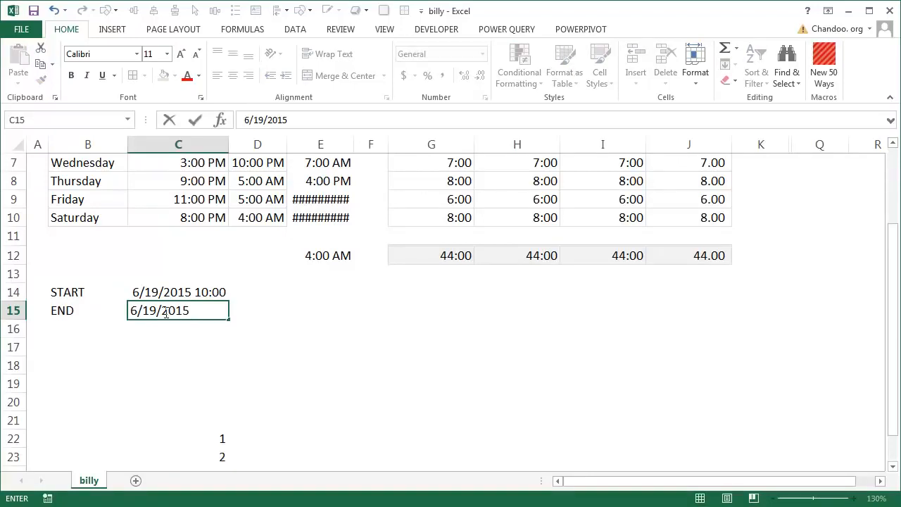
drag(142, 311, 157, 310)
text(20)
text(2:))
key(BackSpace)
key(BackSpace)
text(00)
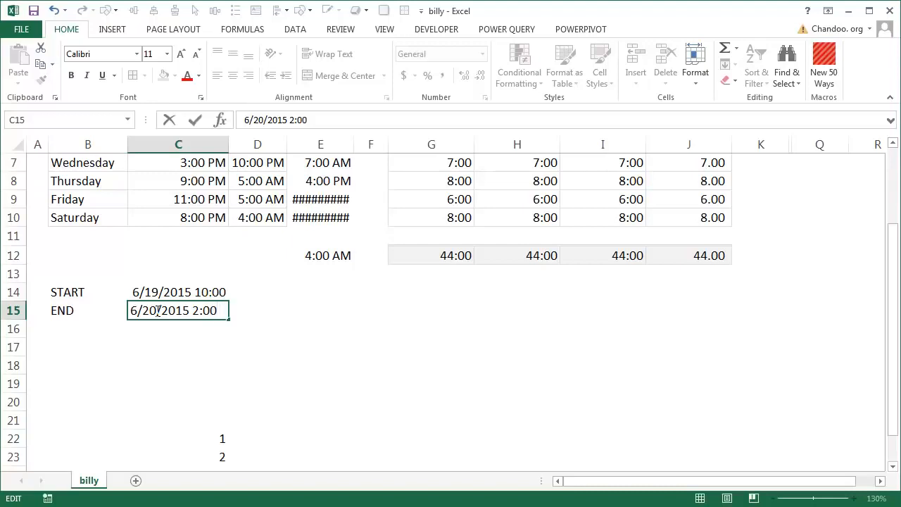
key(Return)
key(Down)
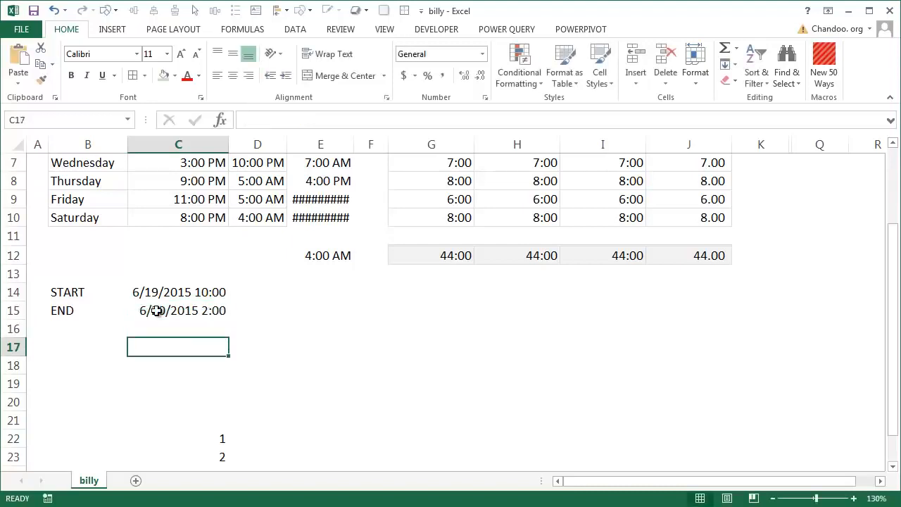
Subtract the start from the end in C16 with the formula =C15-C14.
click(164, 328)
text(=)
key(Up)
text(-)
key(Up)
key(Up)
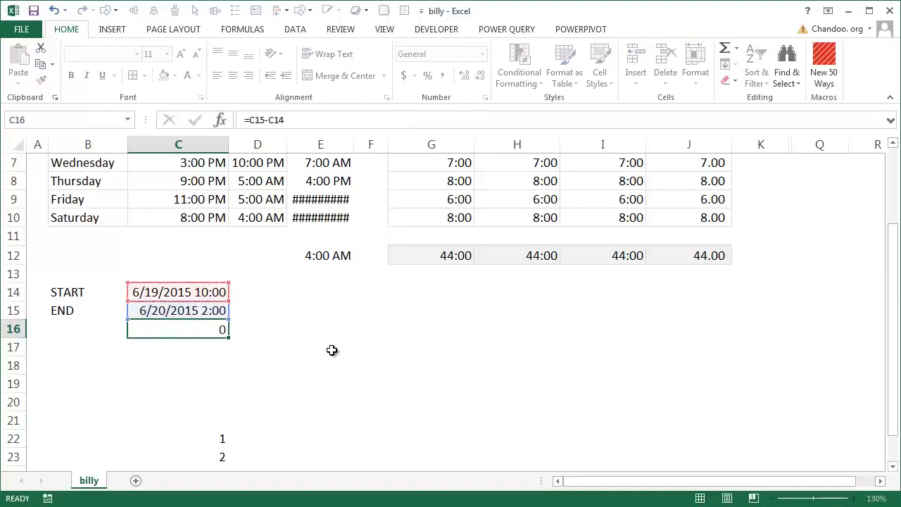
key(Return)
key(Up)
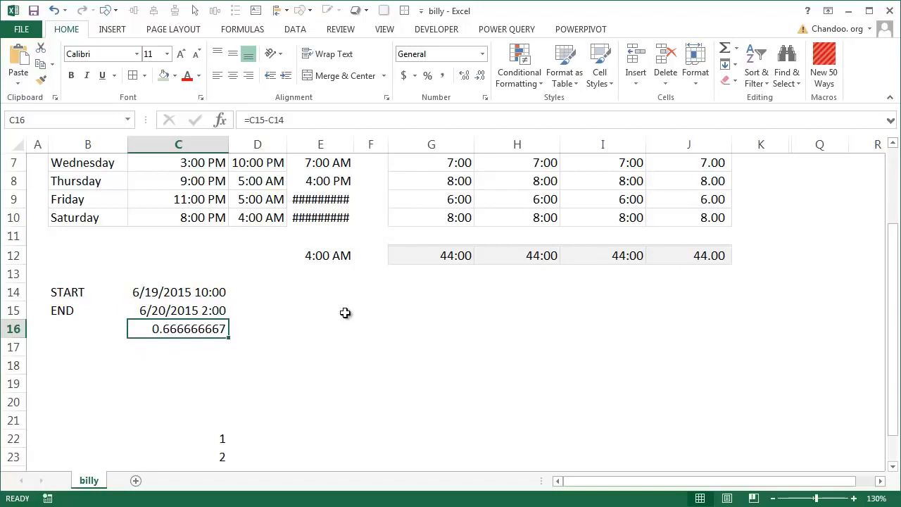
Copy the hours format from G10 onto the difference in C16 with Format Painter.
click(474, 224)
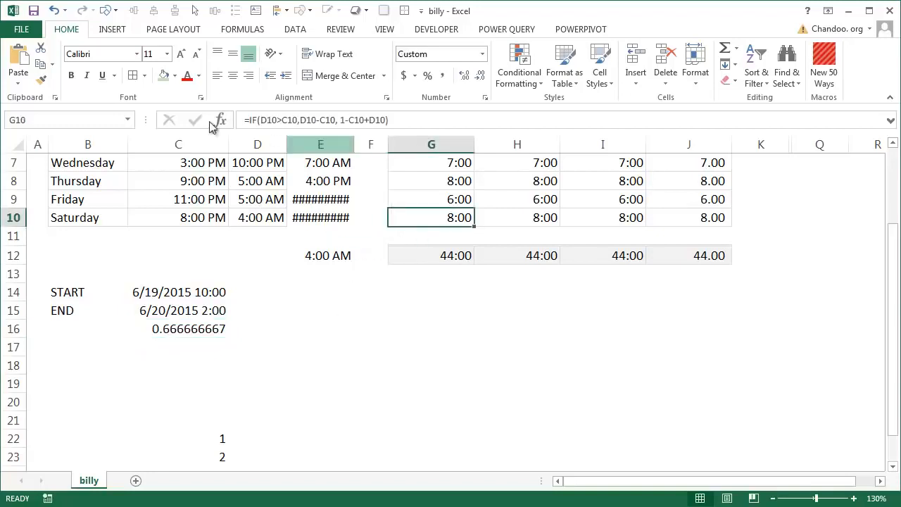
click(41, 79)
click(191, 327)
click(192, 365)
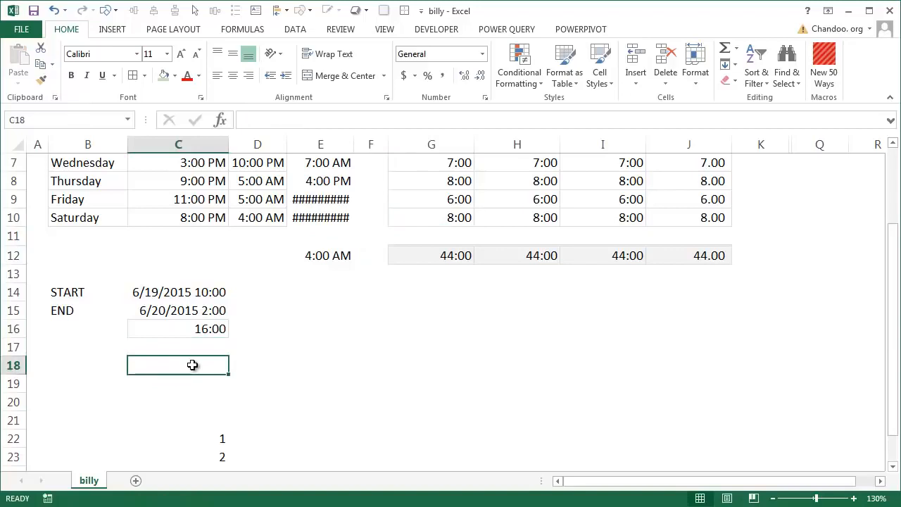
Review the full start and end date-time values in C14:C15.
drag(190, 292, 188, 310)
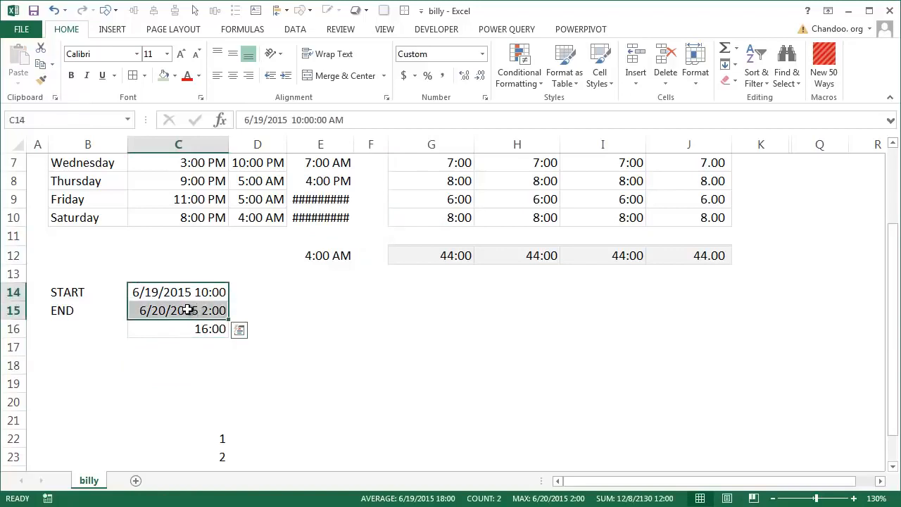
click(187, 309)
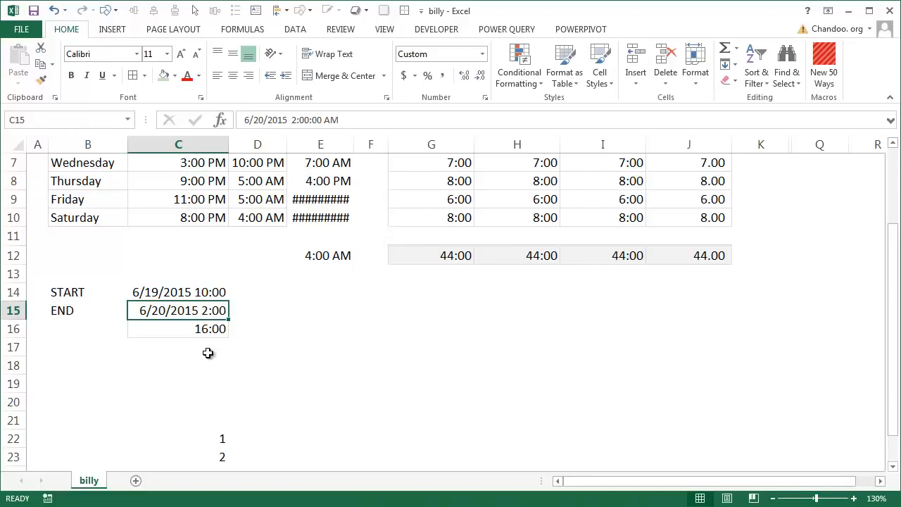
click(201, 291)
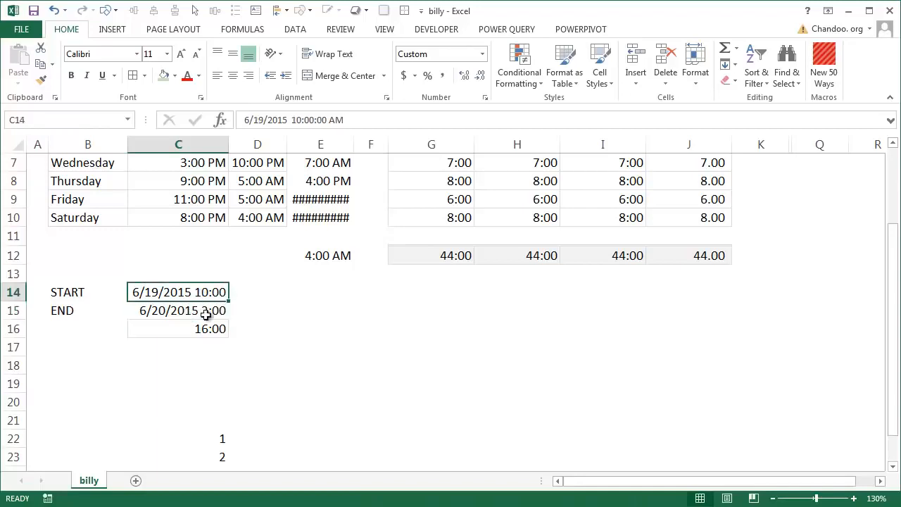
Inspect Saturday's start and end time entries in C10 and D10 without changing them.
click(216, 220)
click(280, 213)
double_click(284, 211)
key(Escape)
double_click(254, 214)
key(Escape)
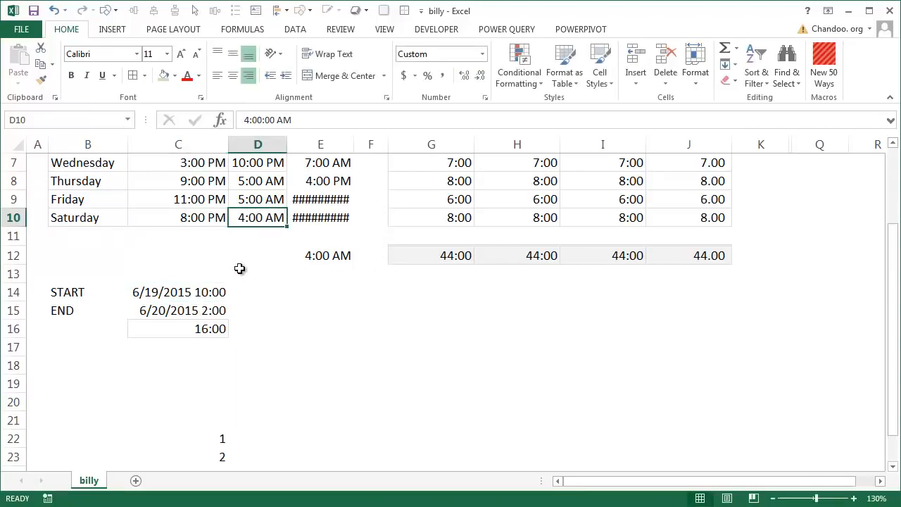
key(F2)
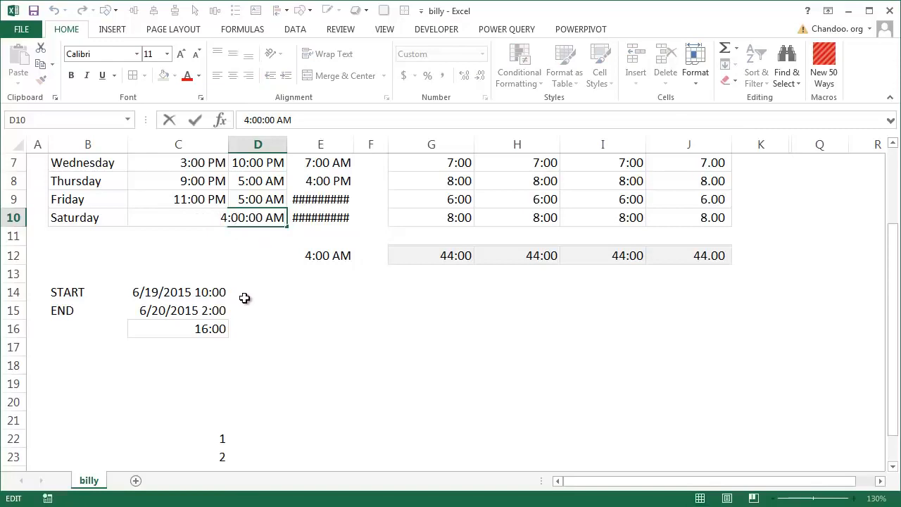
key(Escape)
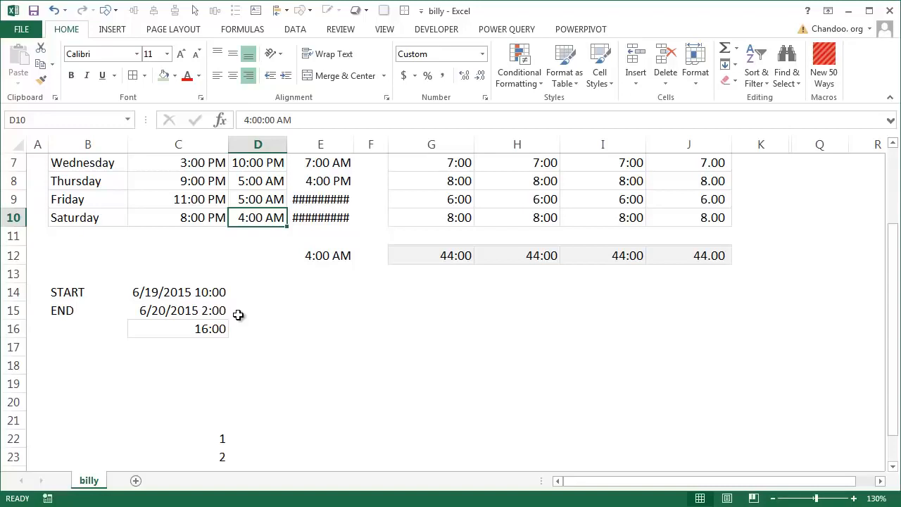
Unhide the hidden columns between K and Q.
scroll(465, 402, up, 2)
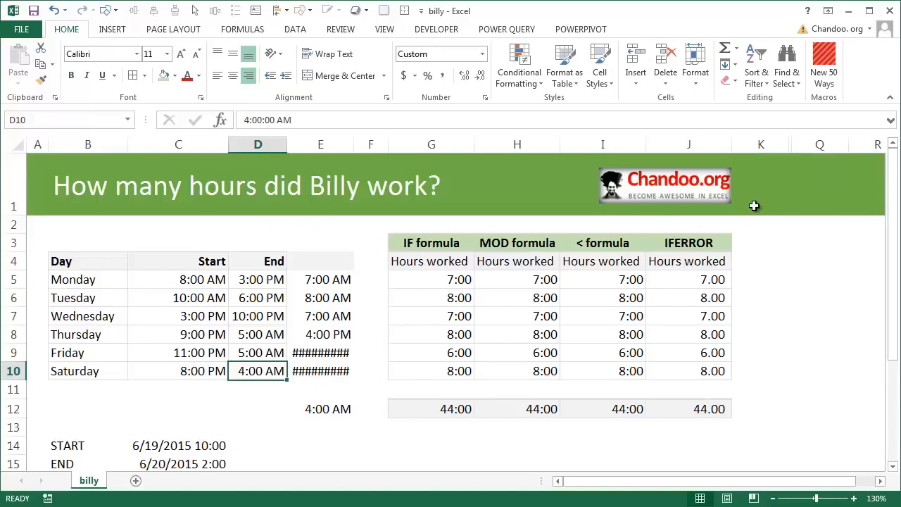
drag(761, 145, 801, 144)
right_click(801, 146)
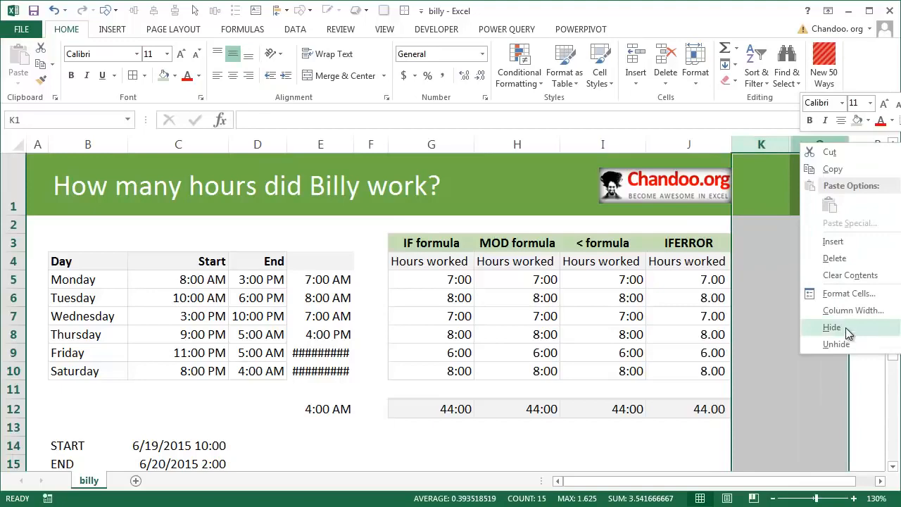
click(844, 345)
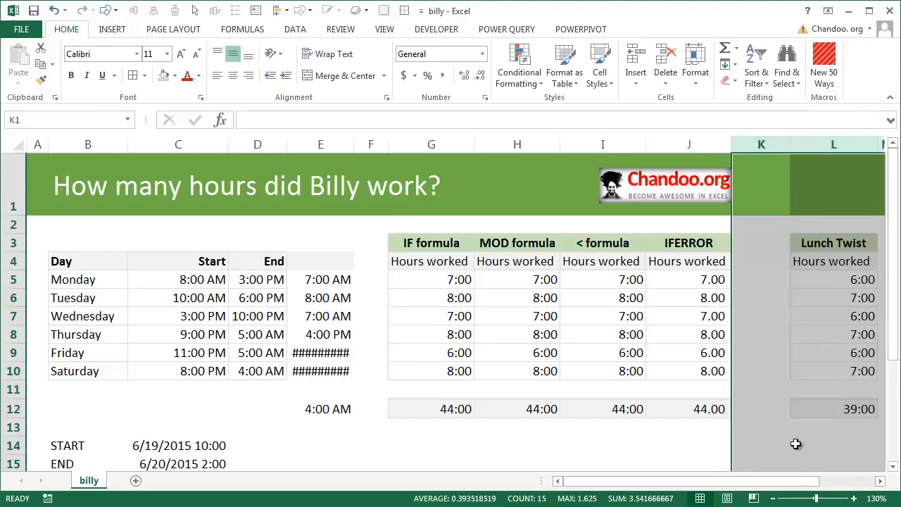
Review the lunch break Threshold and Break time settings in O3:O4 alongside the timesheet.
drag(774, 481, 829, 481)
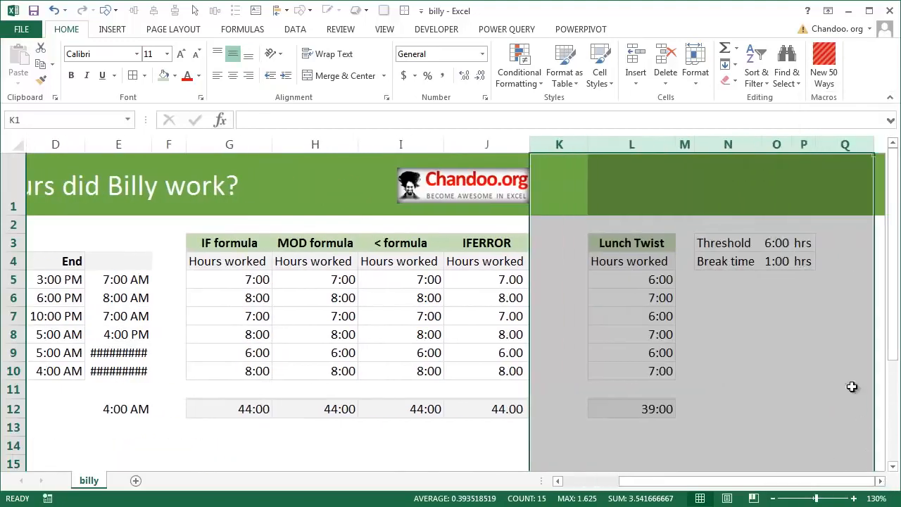
click(788, 243)
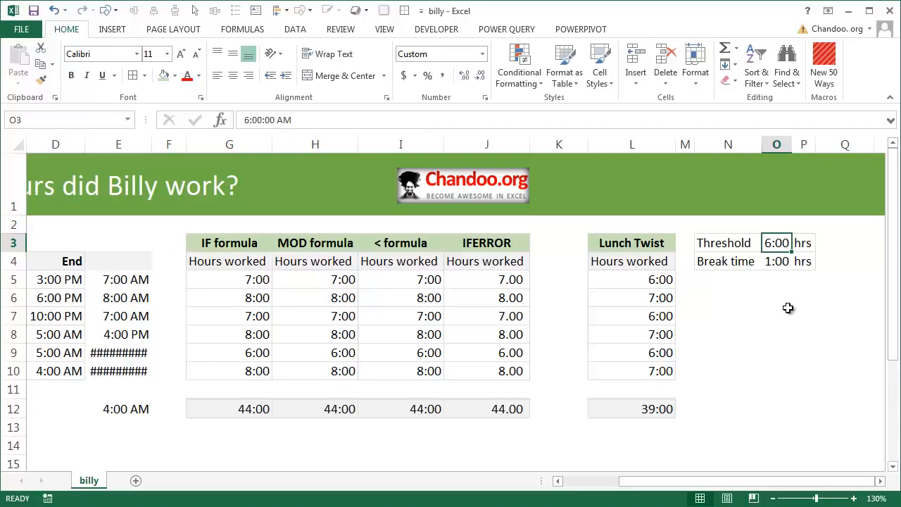
drag(666, 485, 610, 485)
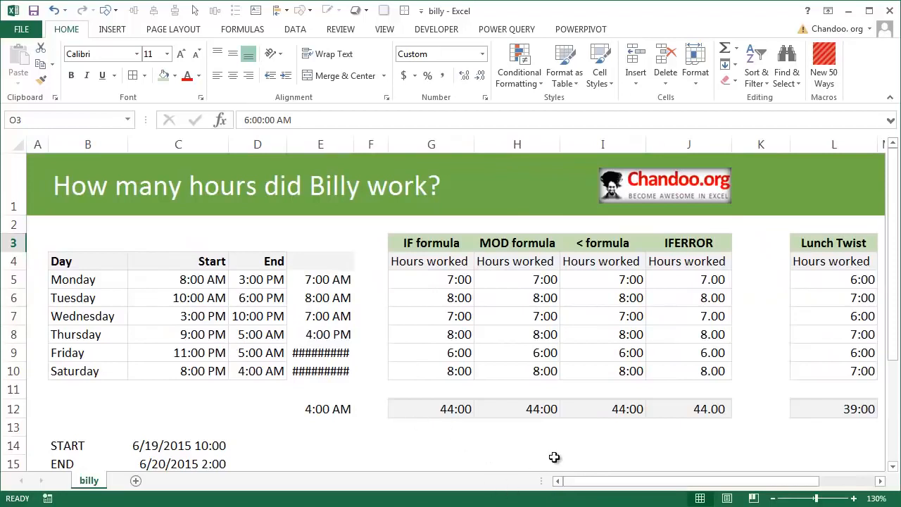
Examine the Lunch Twist formula in L5, its MOD comparison with the threshold $O$3 and the break time $O$4 multiplier.
drag(630, 483, 694, 483)
click(627, 280)
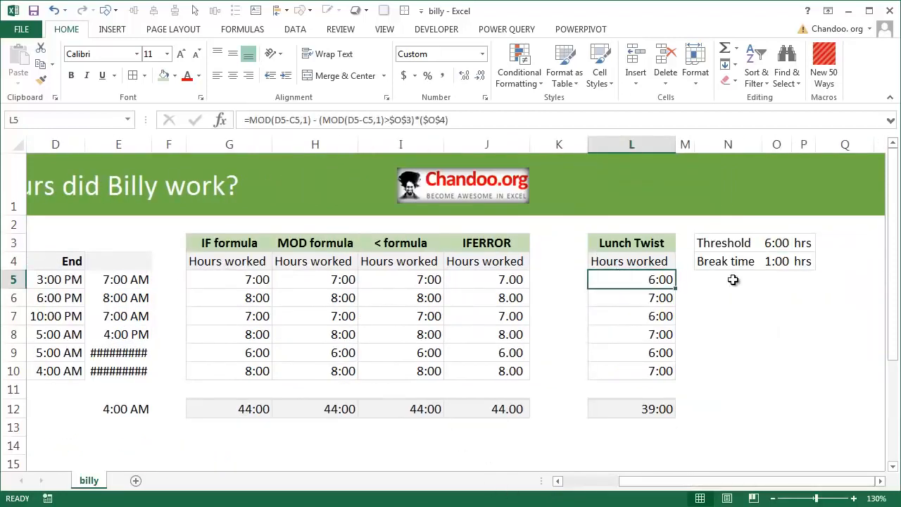
key(F2)
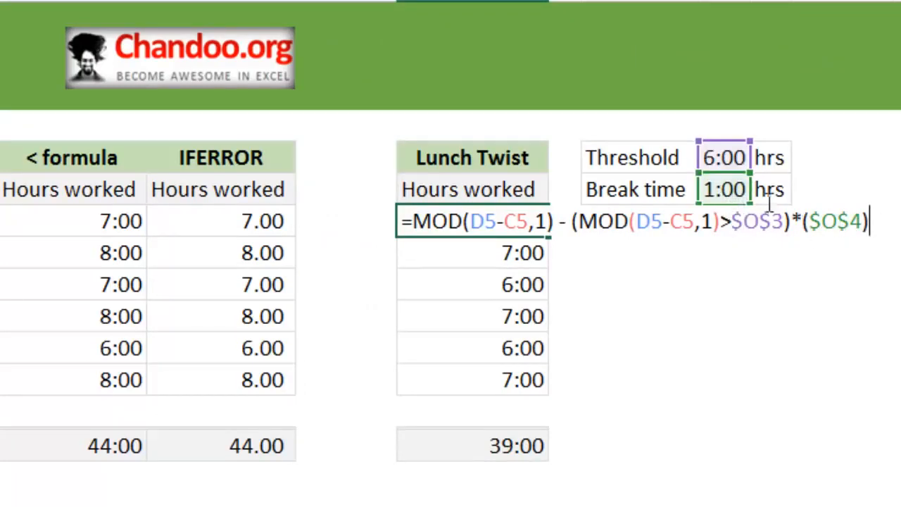
drag(578, 223, 791, 224)
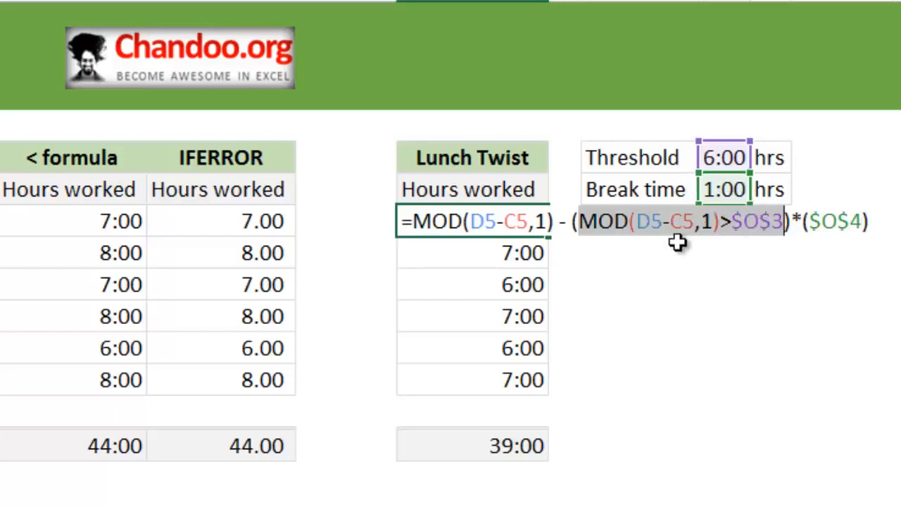
drag(568, 223, 873, 223)
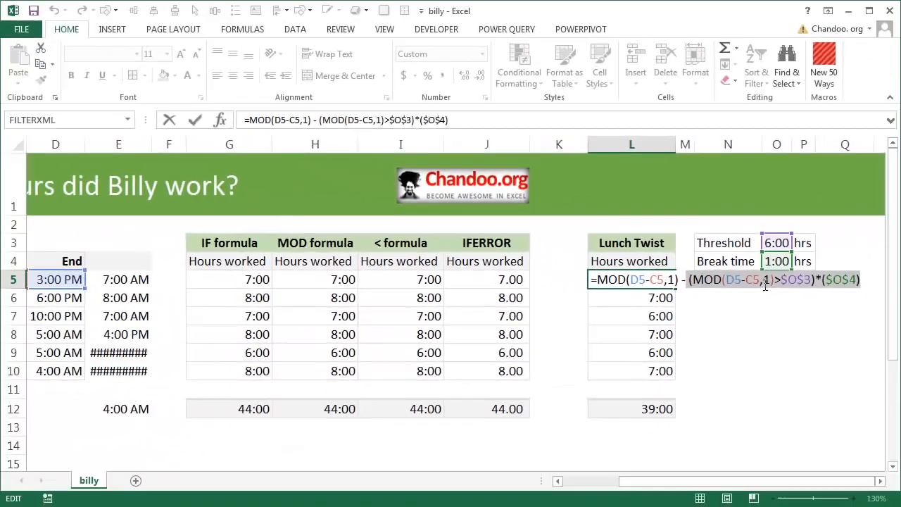
click(708, 222)
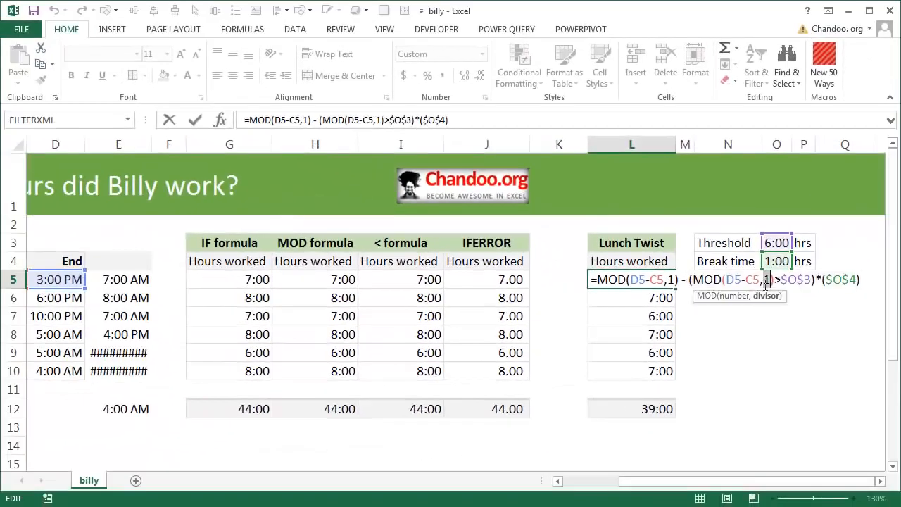
drag(813, 280, 692, 279)
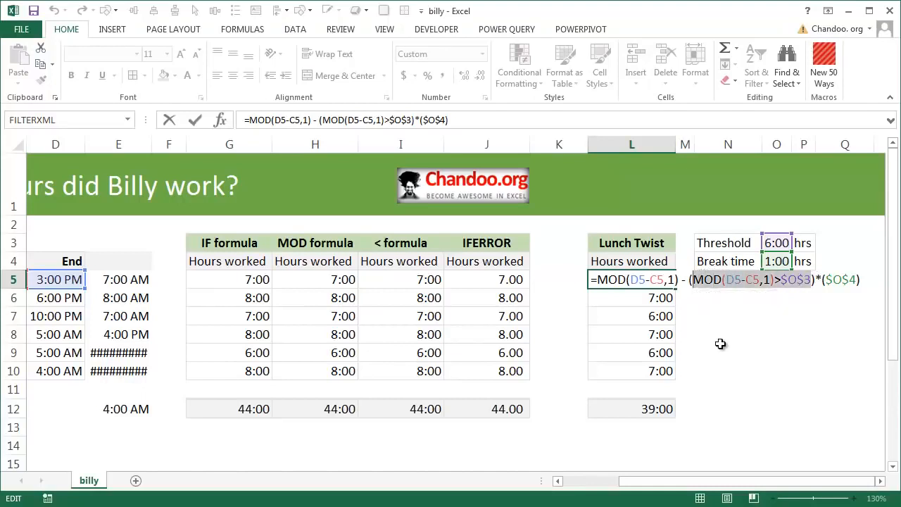
drag(825, 280, 868, 275)
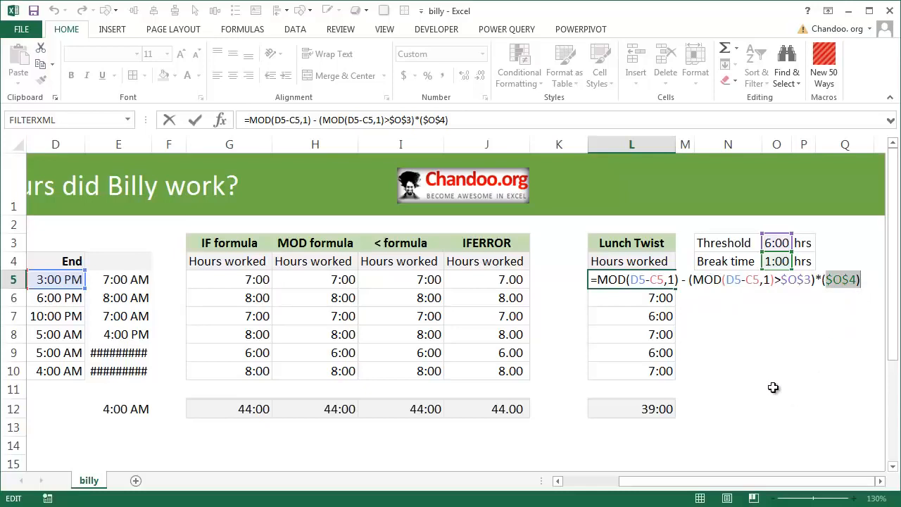
key(Escape)
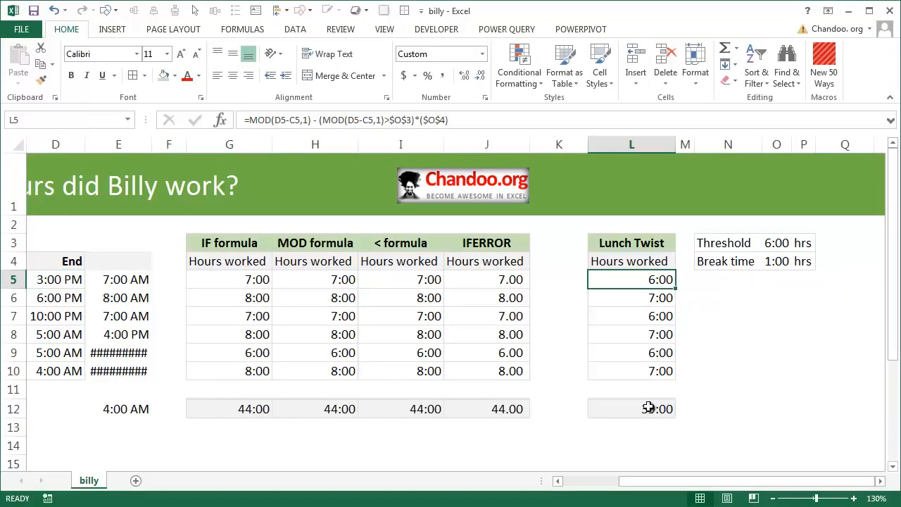
key(F2)
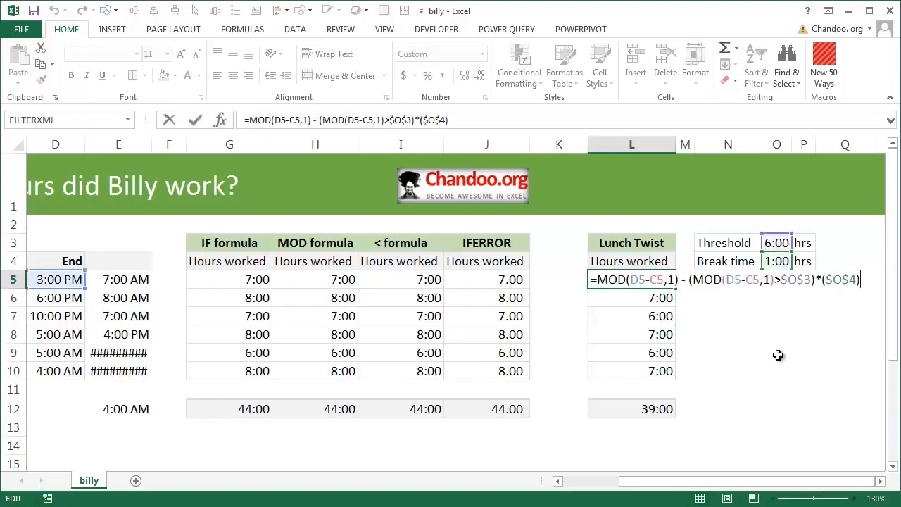
key(Escape)
Compare Monday's MOD, < and IFERROR formulas in H5, I5 and J5.
drag(621, 481, 556, 479)
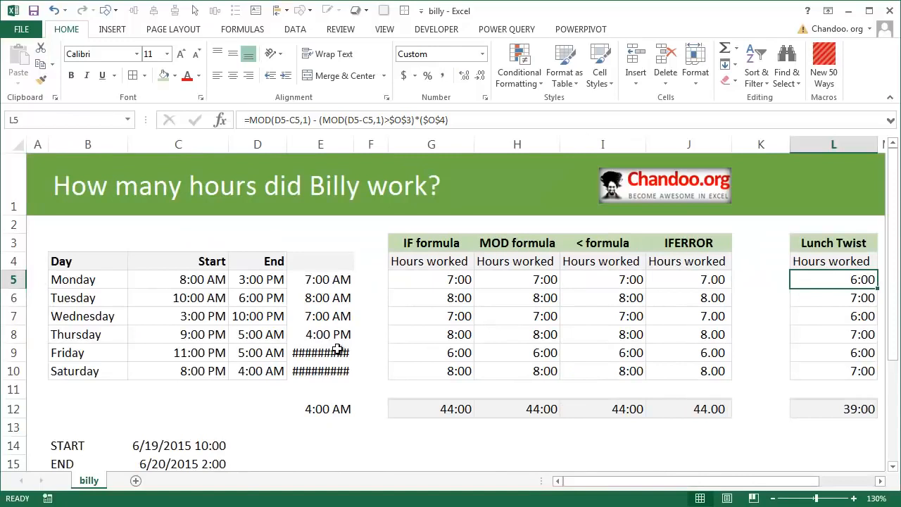
mouse_move(338, 350)
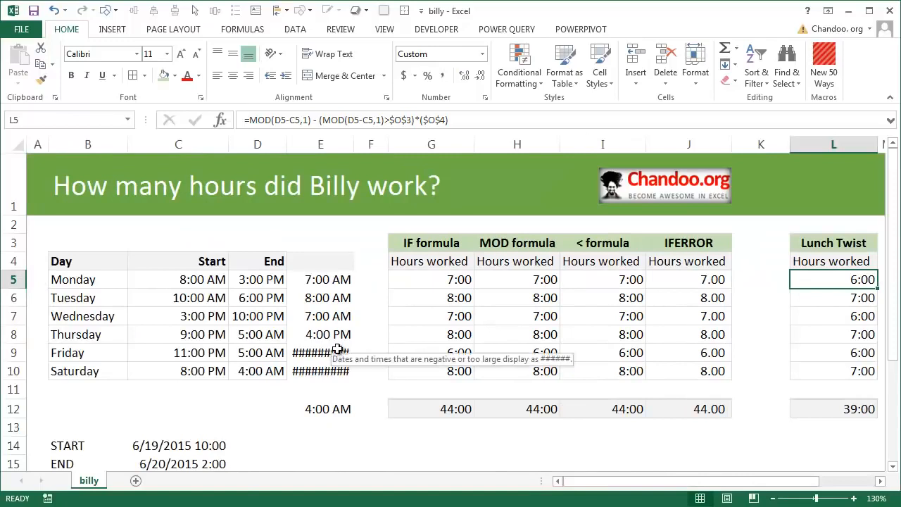
click(531, 280)
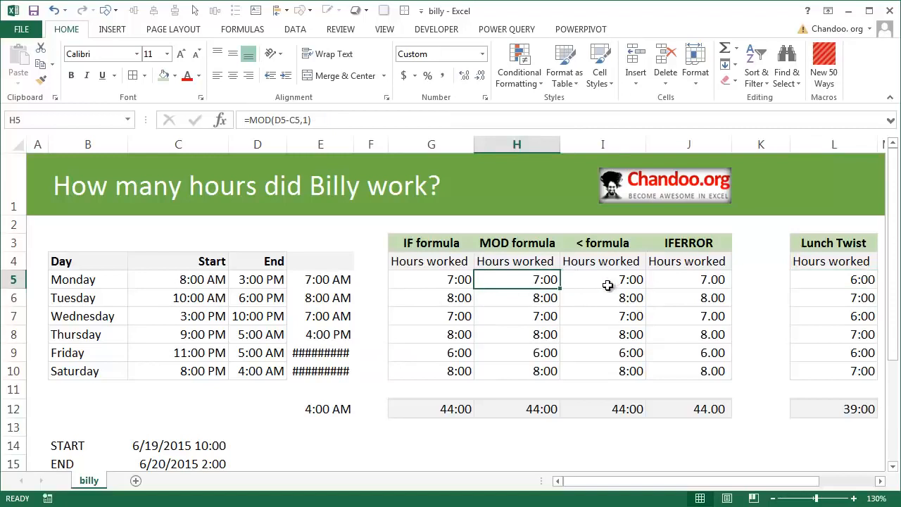
click(626, 279)
key(F2)
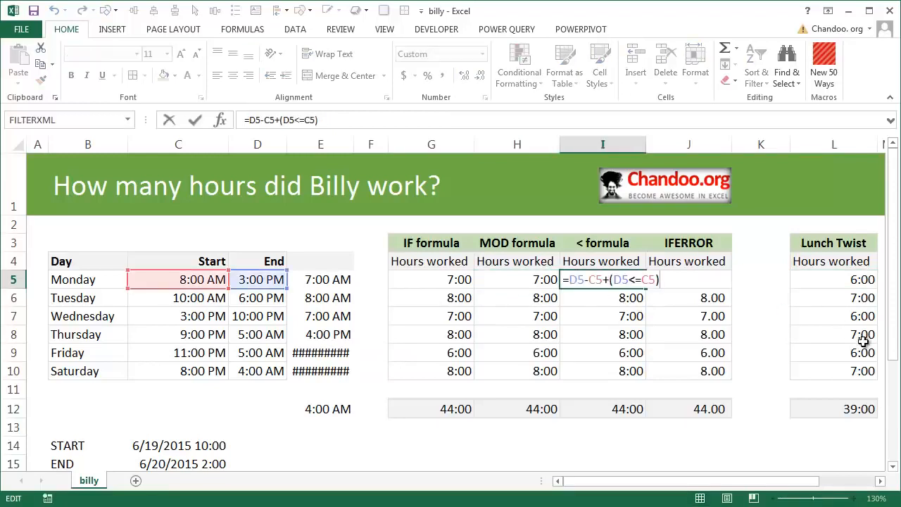
key(Tab)
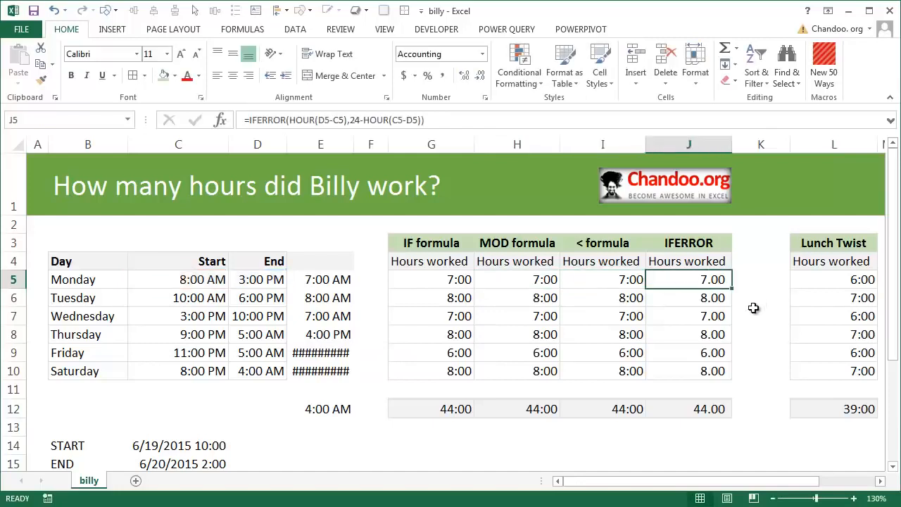
Review the Lunch Twist hours worked in L5:L10.
drag(800, 485, 856, 484)
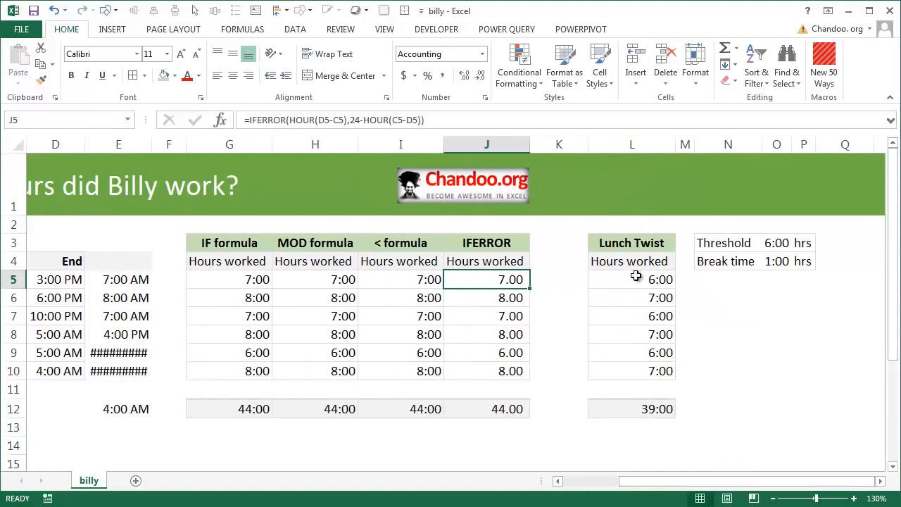
click(639, 283)
drag(628, 335, 626, 374)
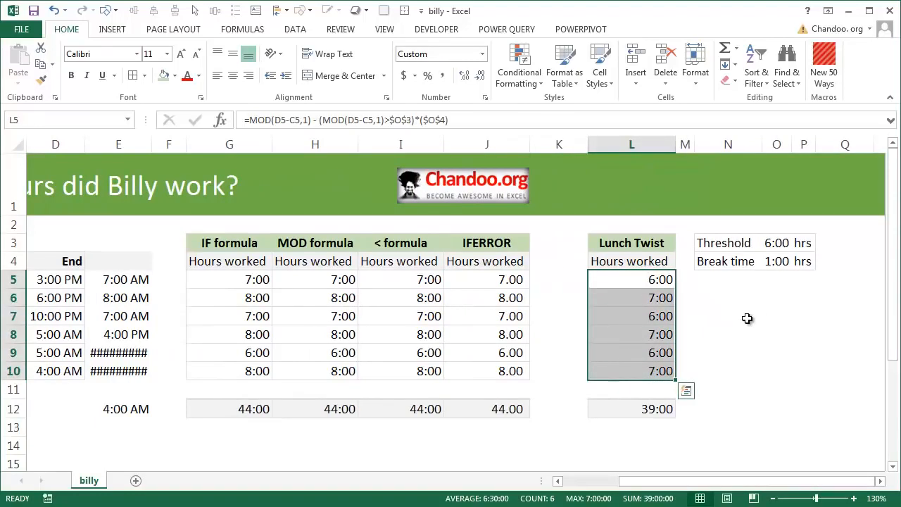
Review Monday's IF, < and IFERROR formulas in G5, I5 and J5 once more.
drag(741, 483, 683, 483)
scroll(191, 280, down, 2)
scroll(191, 279, up, 2)
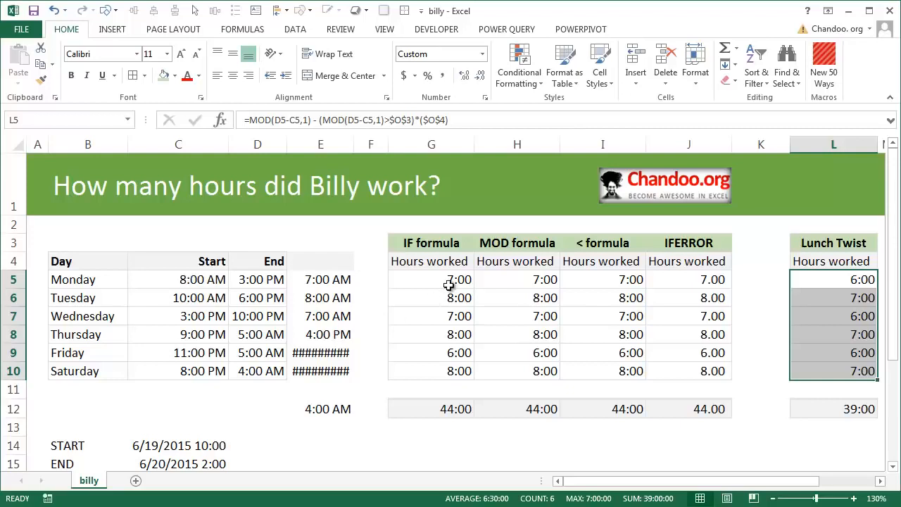
click(451, 281)
click(594, 275)
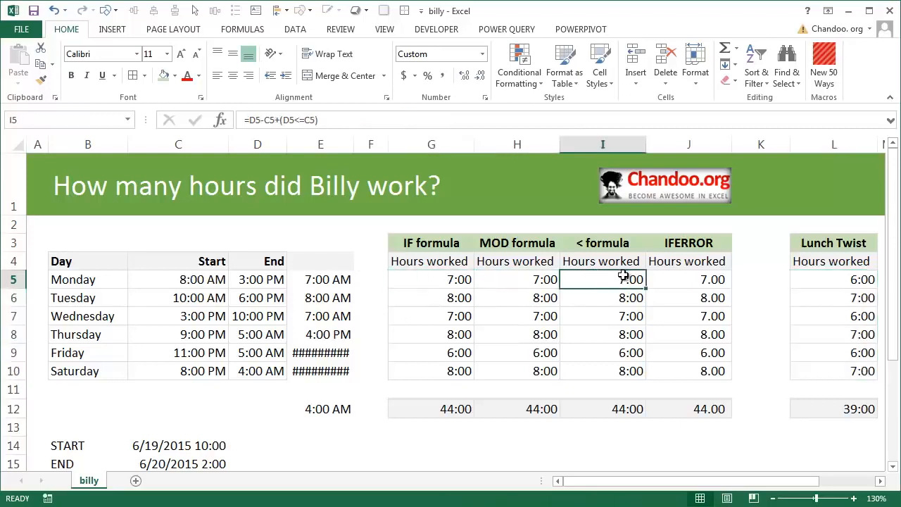
double_click(617, 280)
key(Escape)
click(698, 280)
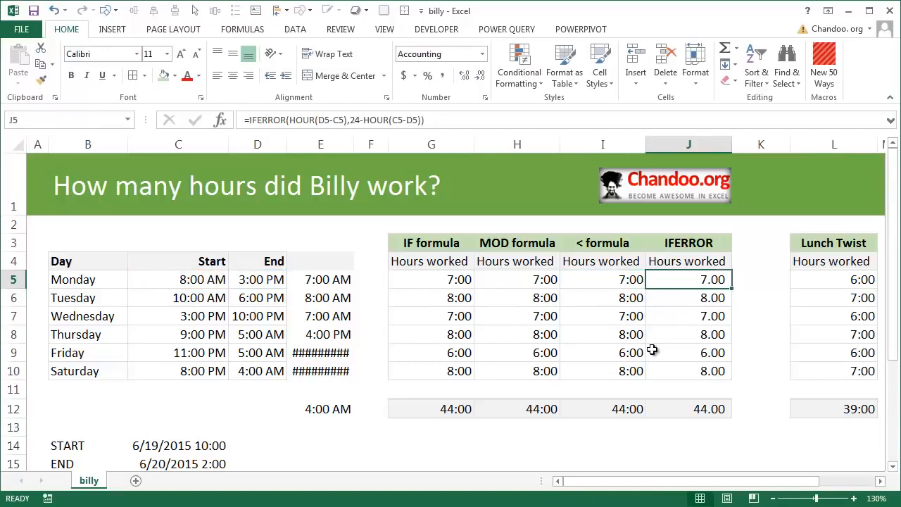